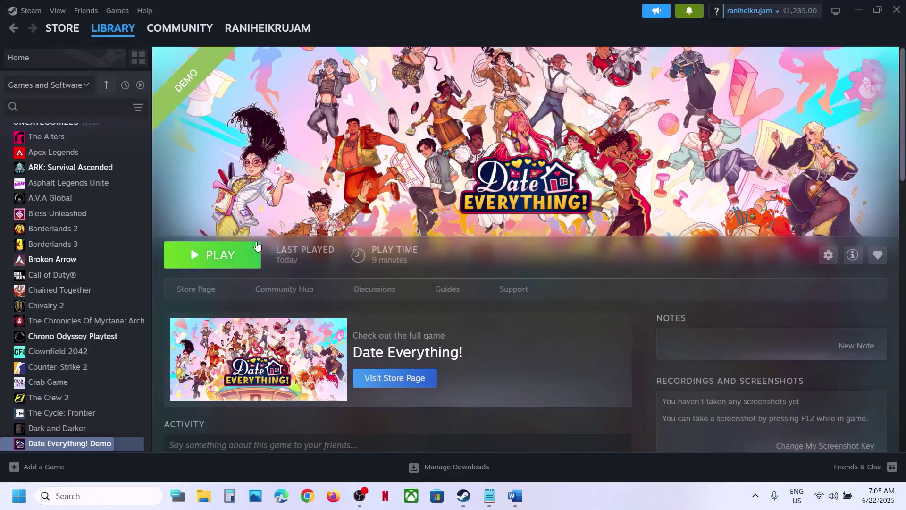
# Step: Open and dismiss the Steam menu and the Start power options, returning to Steam
pyautogui.click(29, 9)
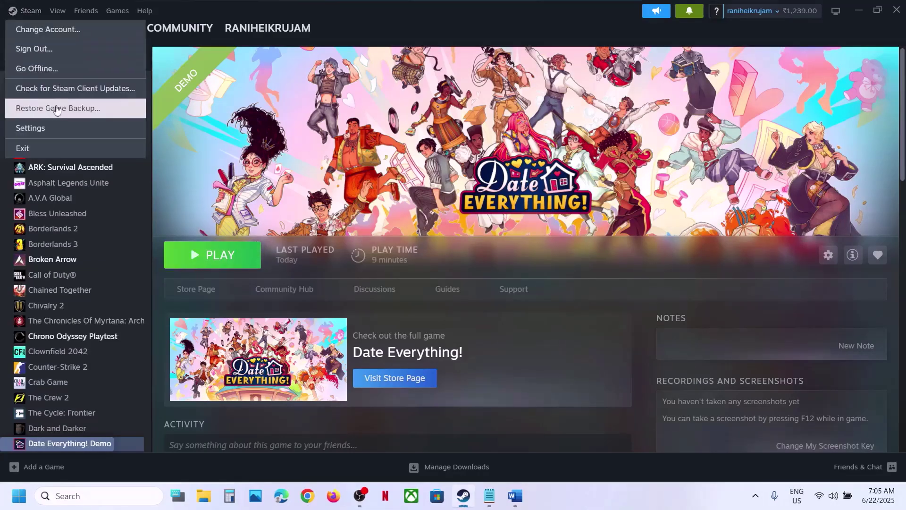
pyautogui.click(316, 134)
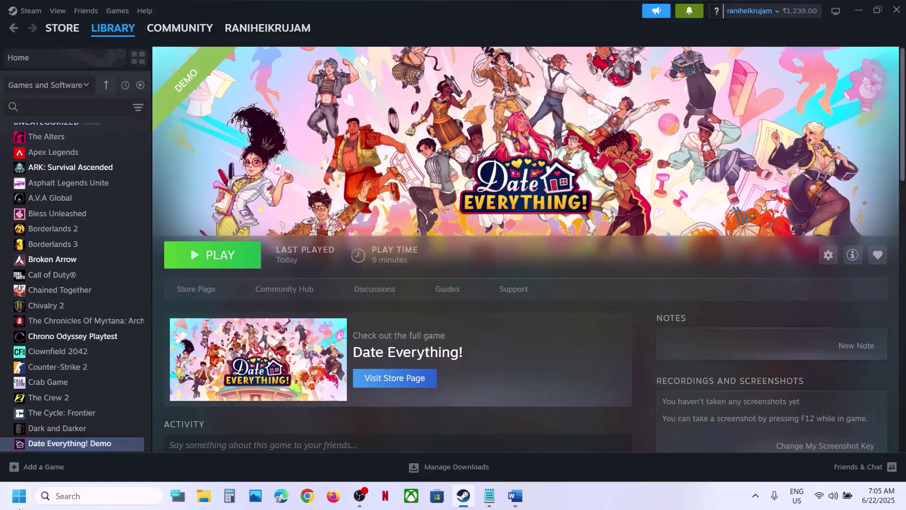
pyautogui.press('super')
pyautogui.click(342, 458)
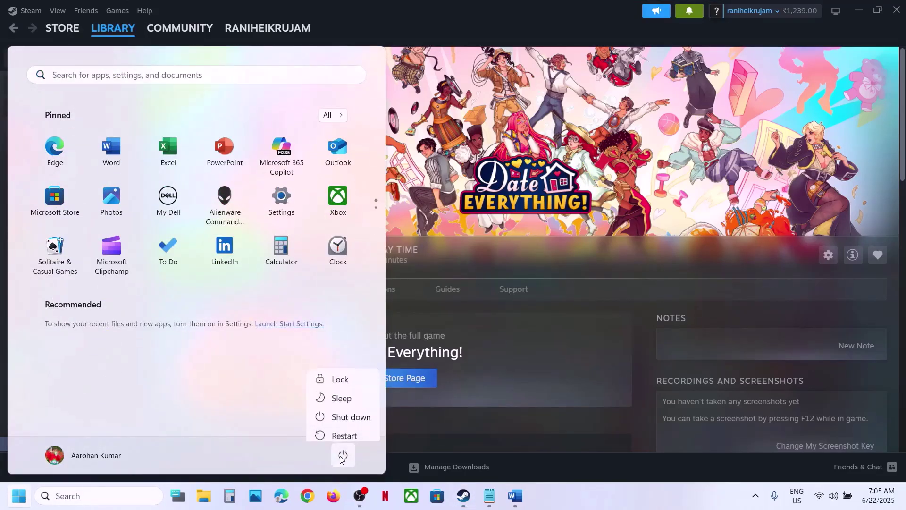
pyautogui.click(565, 237)
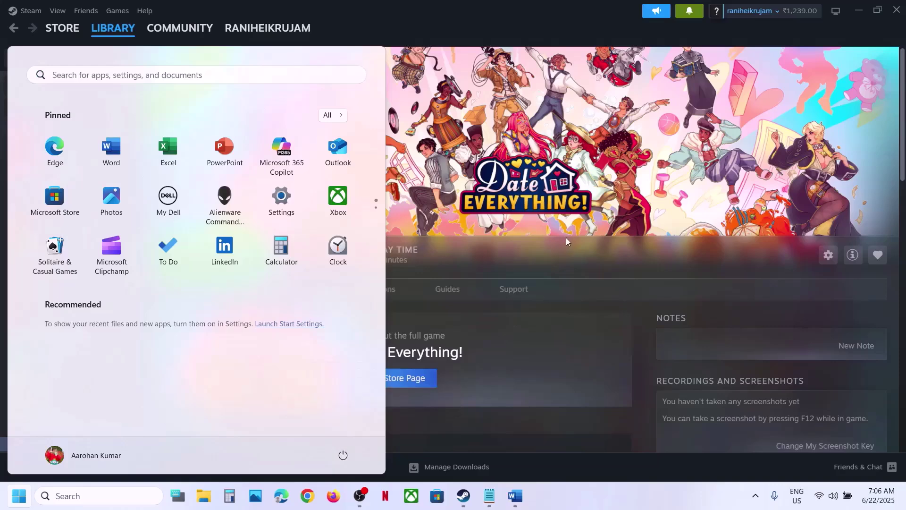
pyautogui.click(565, 237)
# Step: In the fix-steps Word document, highlight Step 1's antivirus instructions and program names
pyautogui.click(516, 502)
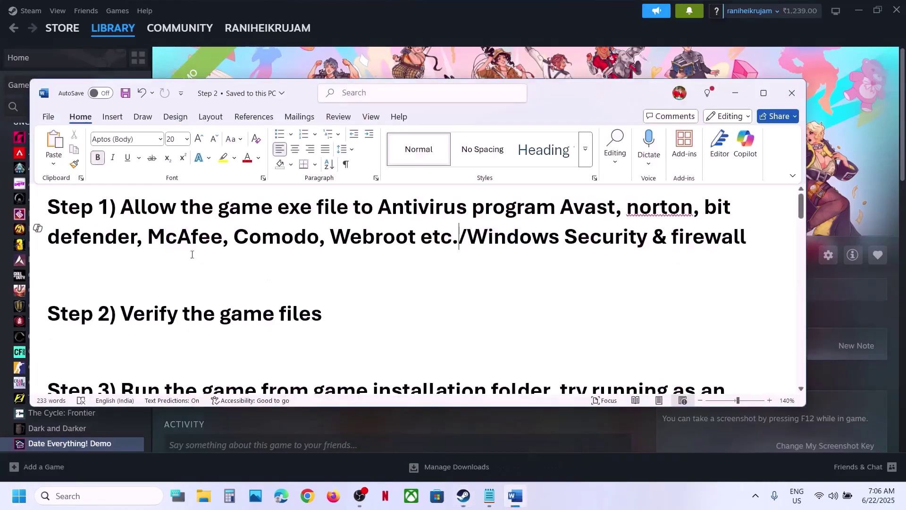
pyautogui.moveTo(128, 213); pyautogui.dragTo(449, 244)
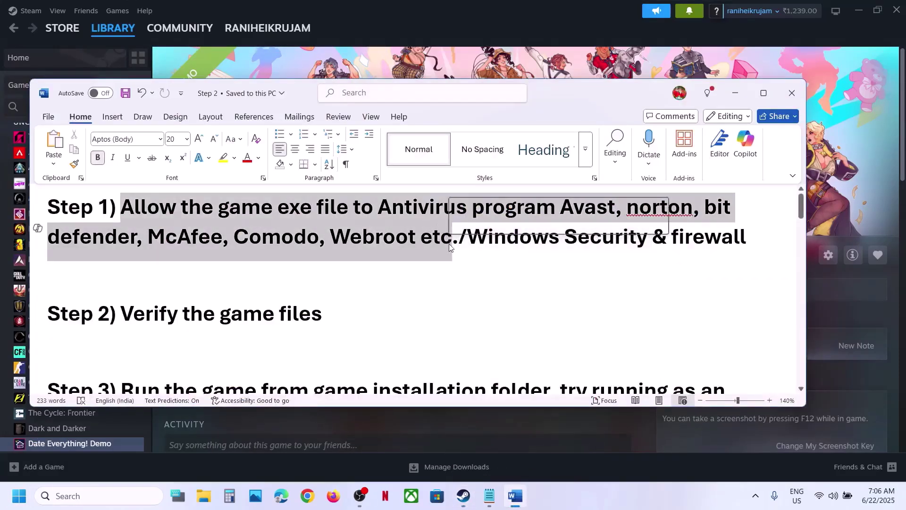
pyautogui.click(383, 270)
pyautogui.moveTo(566, 206); pyautogui.dragTo(621, 237)
# Step: Open Controlled folder access allowed apps via Windows Security's ransomware protection, approving admin access
pyautogui.click(538, 74)
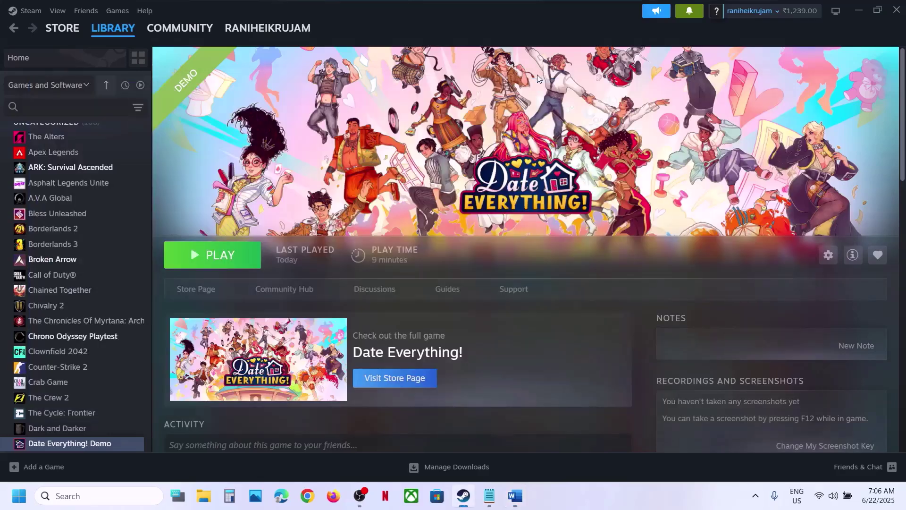
pyautogui.press('super+i')
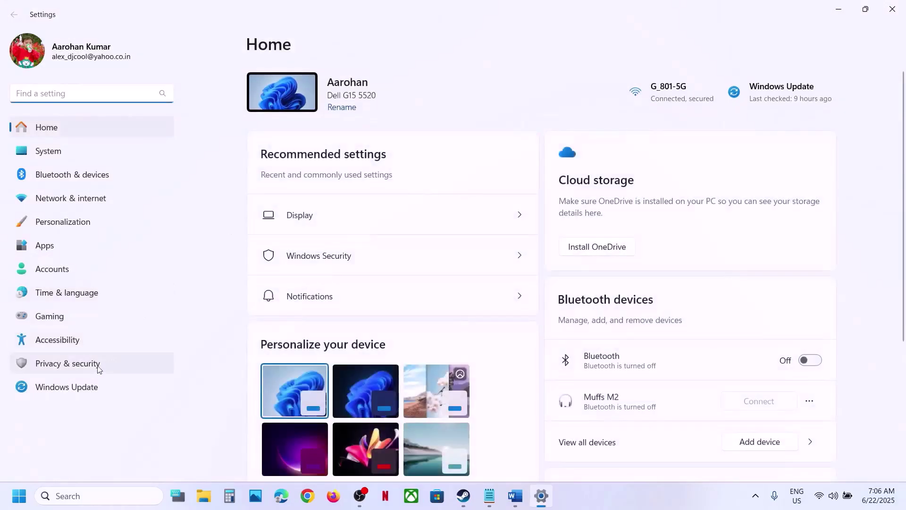
pyautogui.click(94, 371)
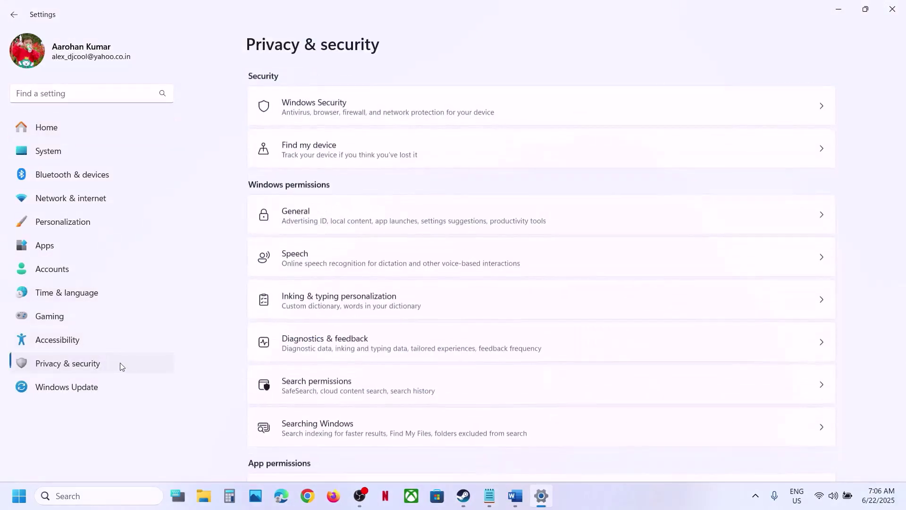
pyautogui.click(350, 116)
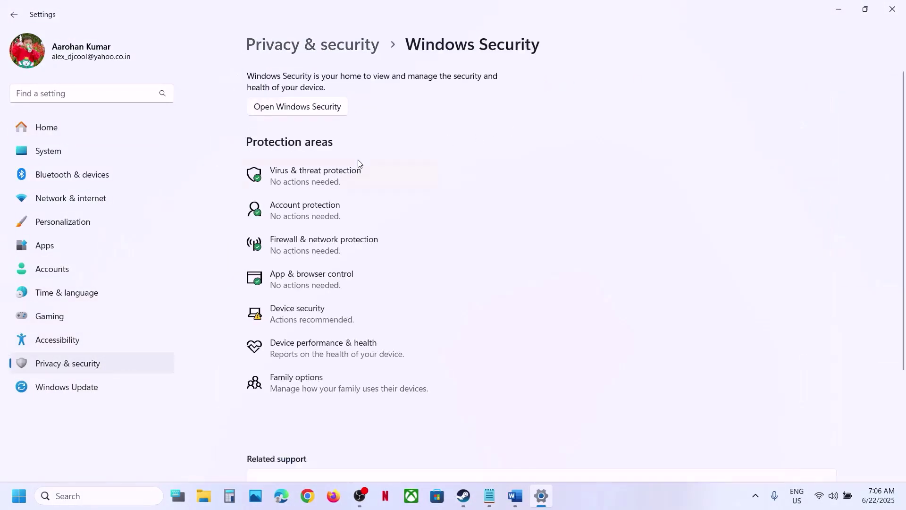
pyautogui.click(342, 181)
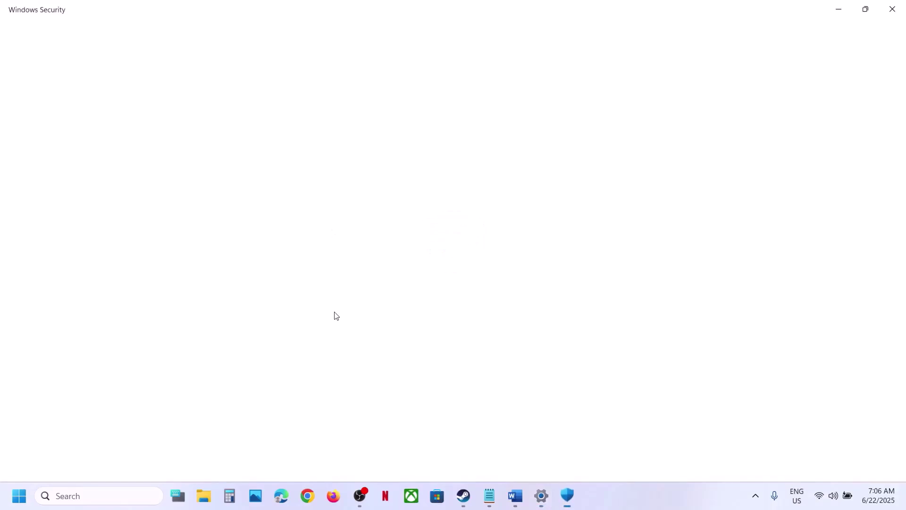
pyautogui.scroll(-2, 290, 422)
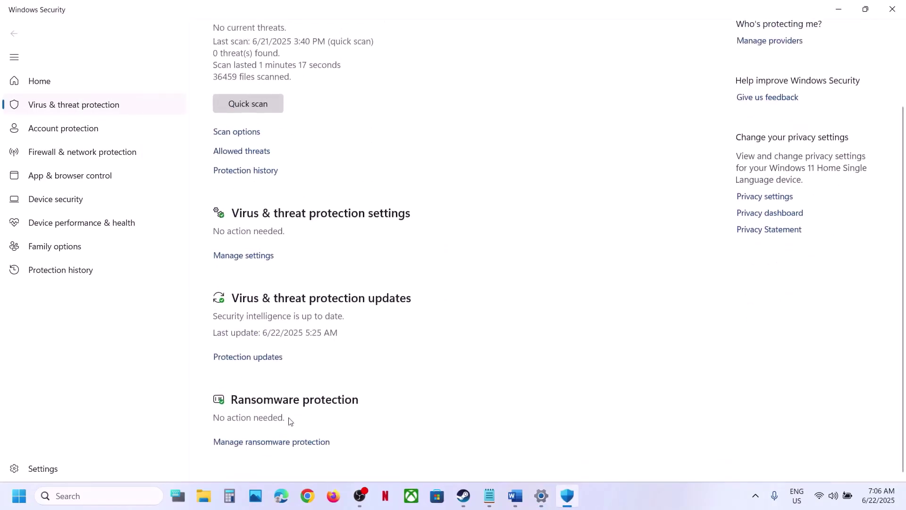
pyautogui.click(294, 443)
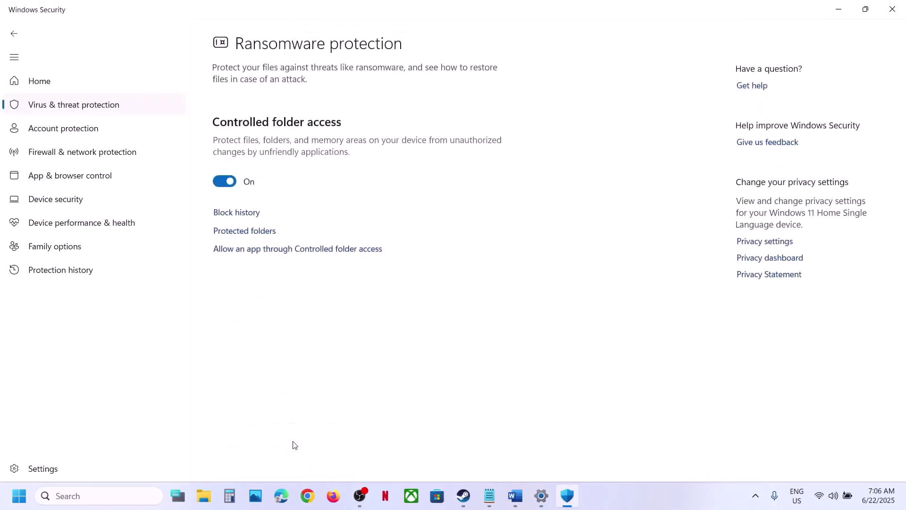
pyautogui.click(296, 250)
pyautogui.click(381, 343)
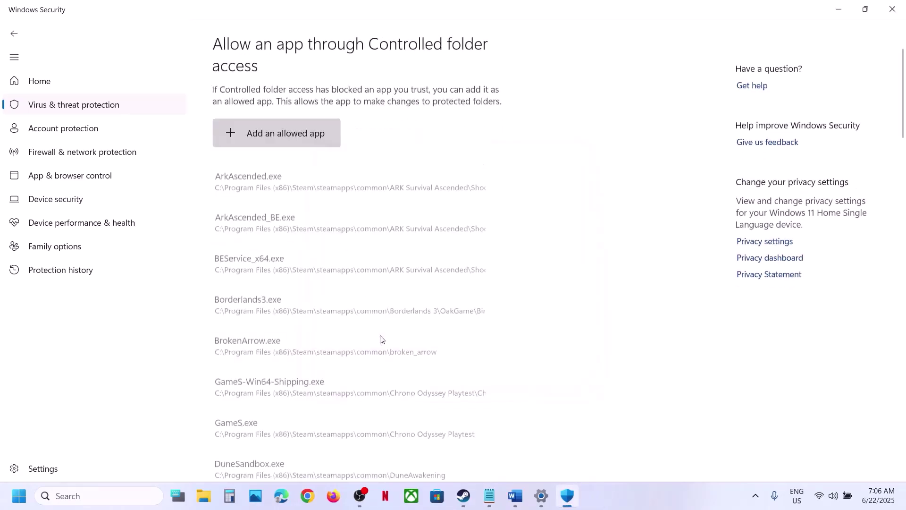
# Step: Allow Date Everything.exe from the Date Everything! Demo folder, then search Windows for 'contr'
pyautogui.click(293, 142)
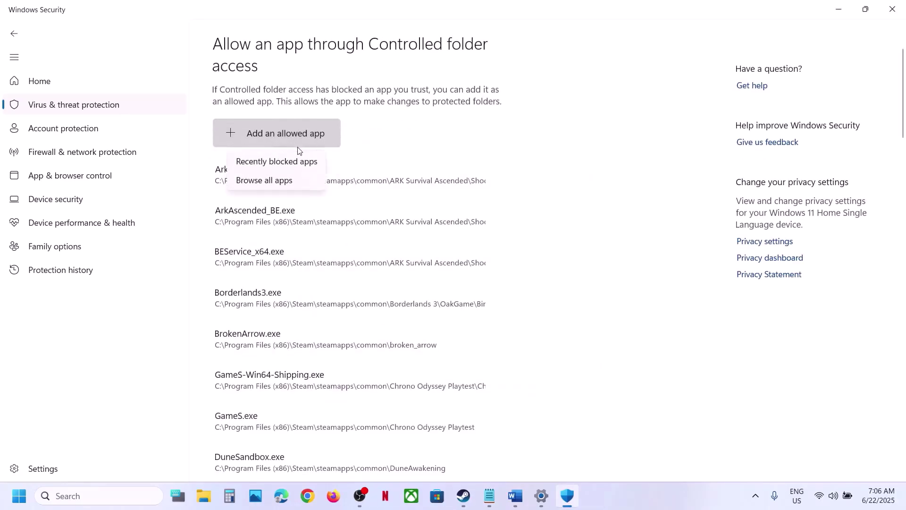
pyautogui.click(285, 179)
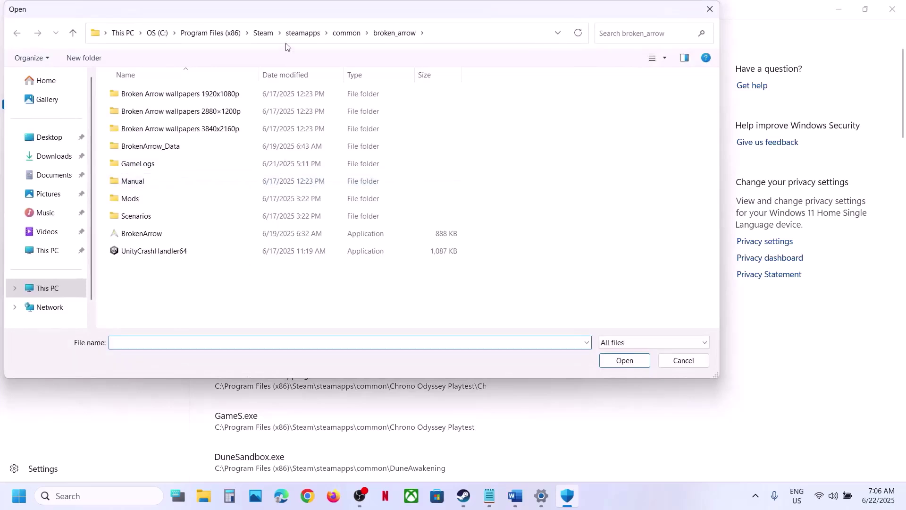
pyautogui.click(333, 36)
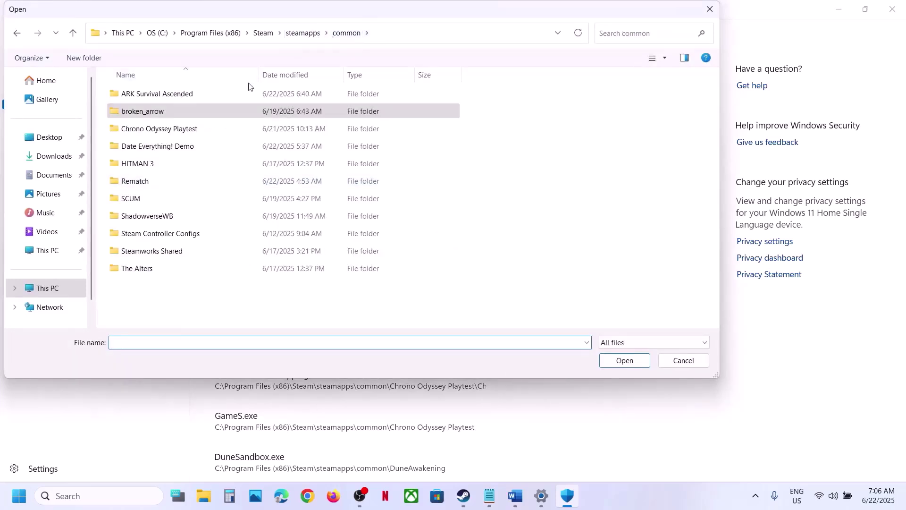
pyautogui.doubleClick(185, 146)
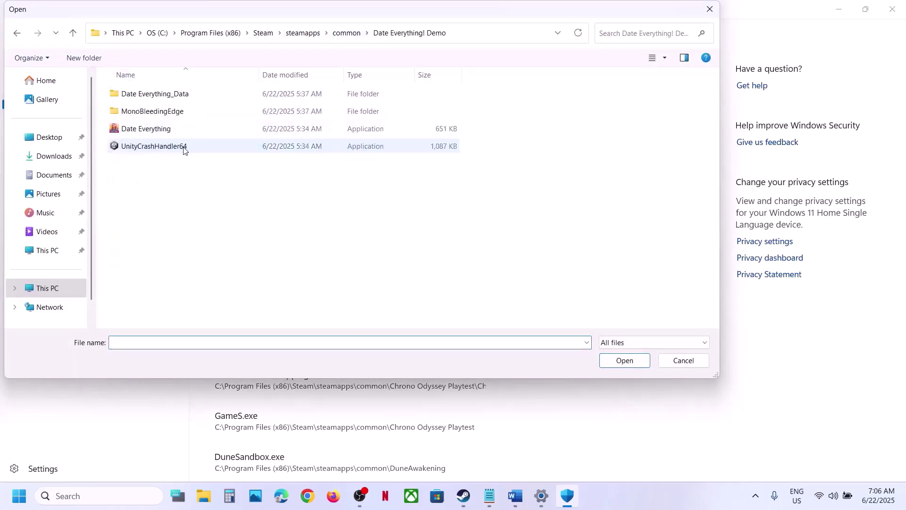
pyautogui.click(475, 40)
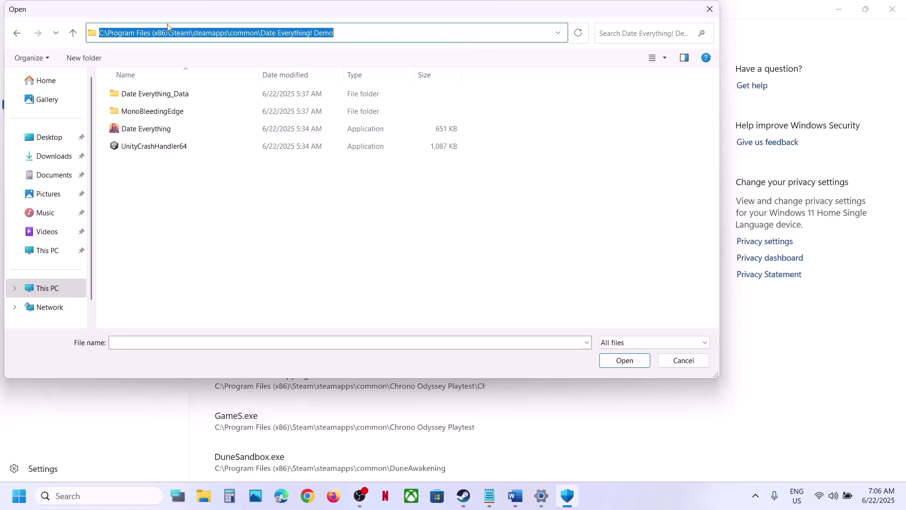
pyautogui.click(160, 129)
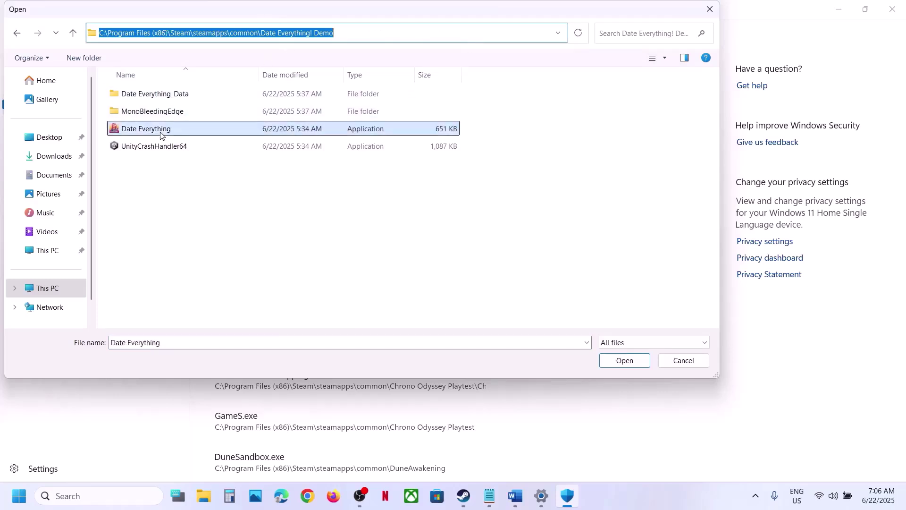
pyautogui.click(620, 364)
pyautogui.click(98, 497)
pyautogui.write('contr')
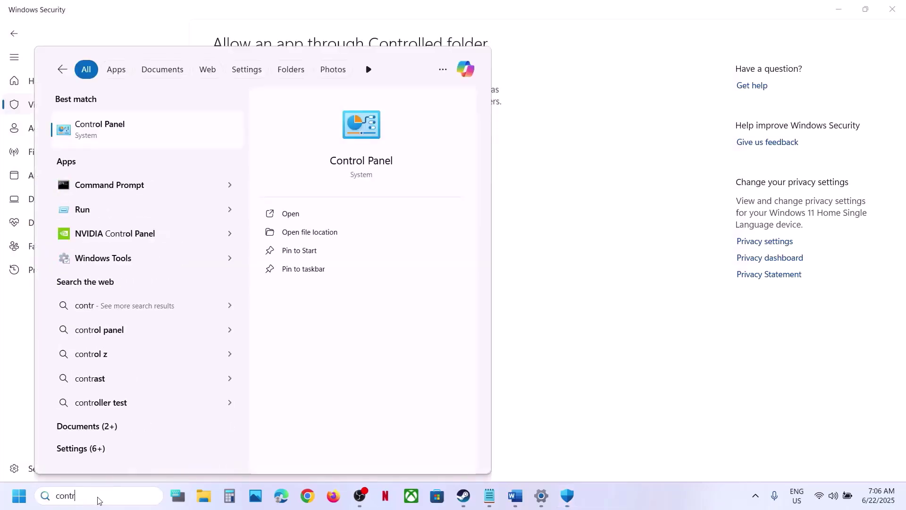
# Step: Open Control Panel's Windows Defender Firewall allowed apps list and unlock it for editing
pyautogui.press('Return')
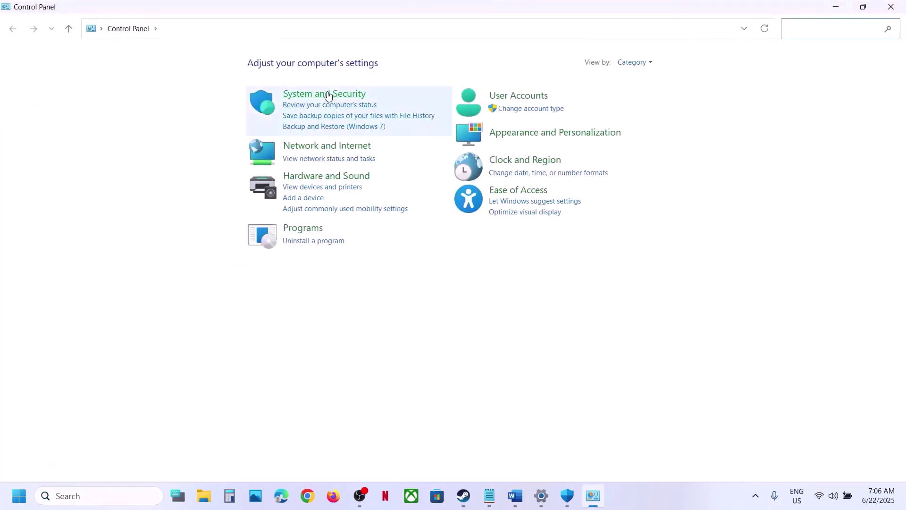
pyautogui.click(329, 95)
pyautogui.click(213, 104)
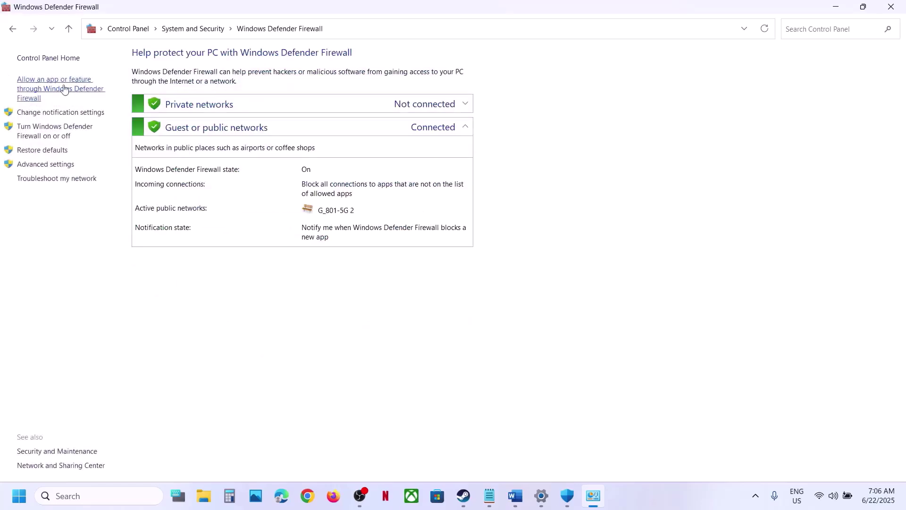
pyautogui.click(62, 89)
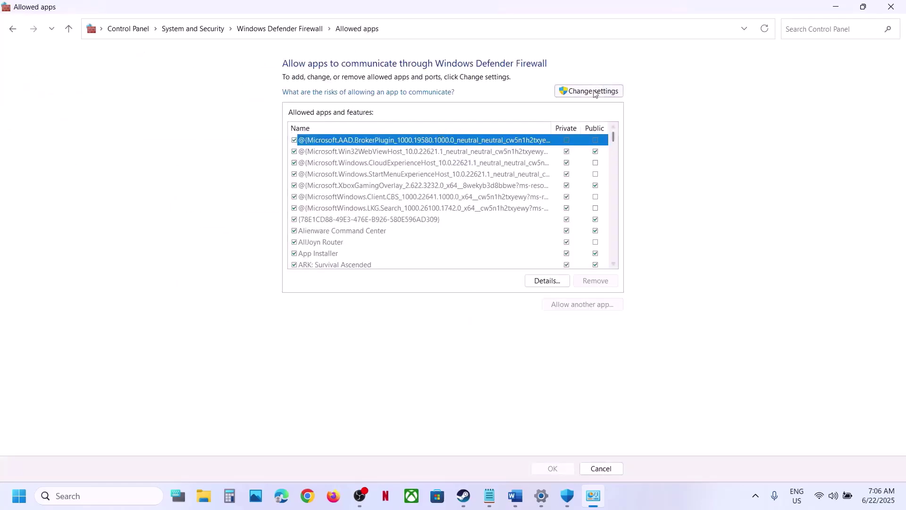
pyautogui.click(598, 96)
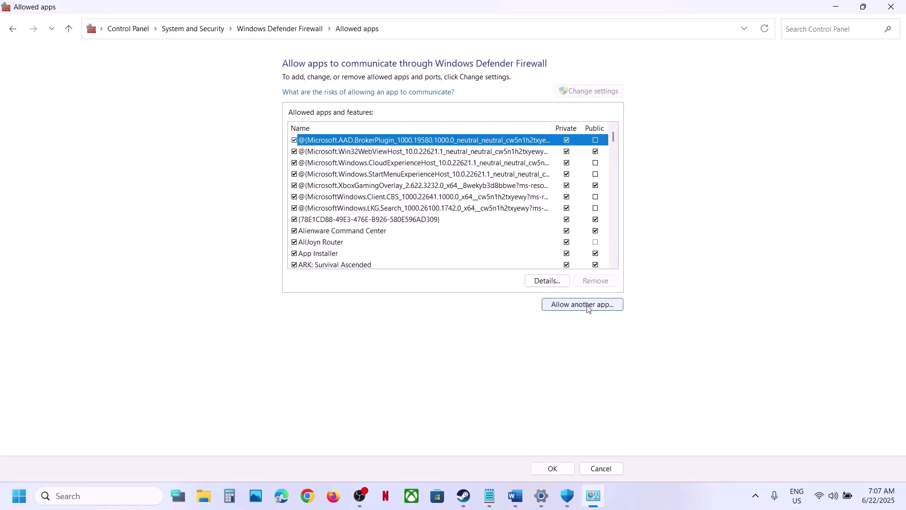
# Step: Add Date Everything.exe from the Date Everything! Demo folder as a firewall exception
pyautogui.click(588, 306)
pyautogui.click(545, 303)
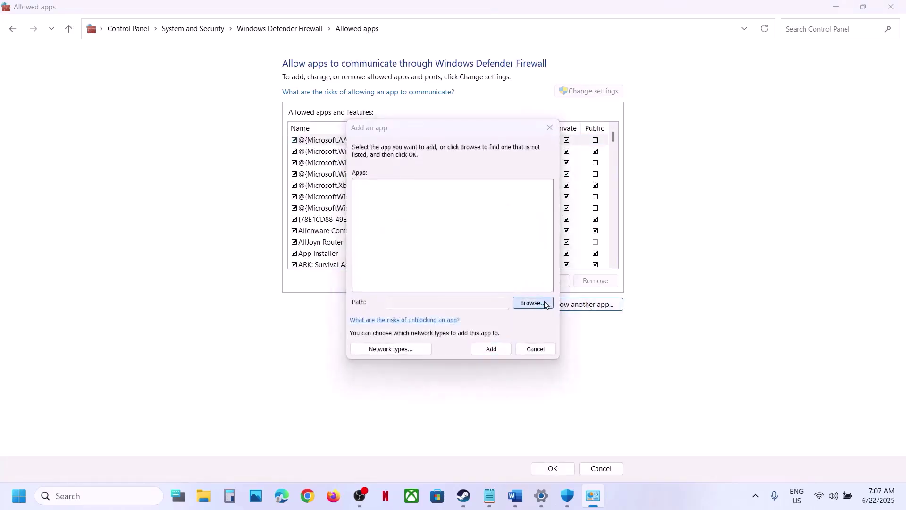
pyautogui.click(517, 173)
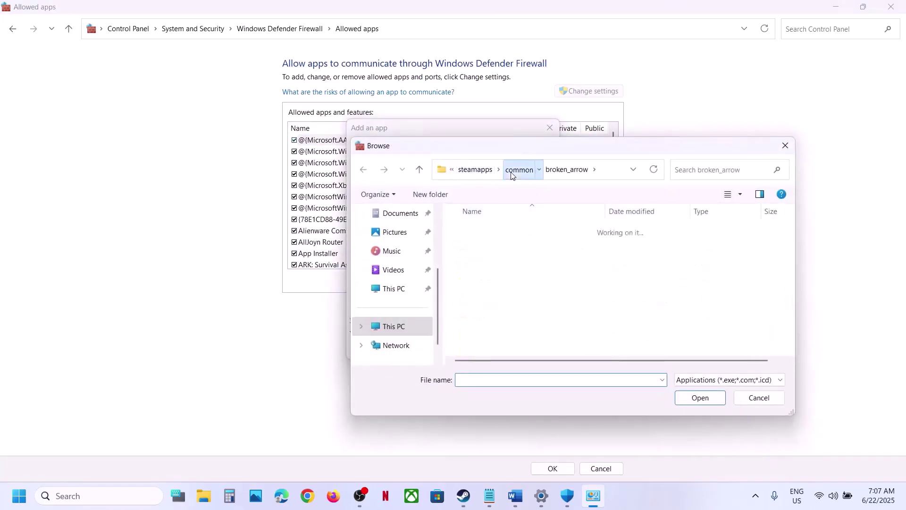
pyautogui.scroll(-1, 513, 312)
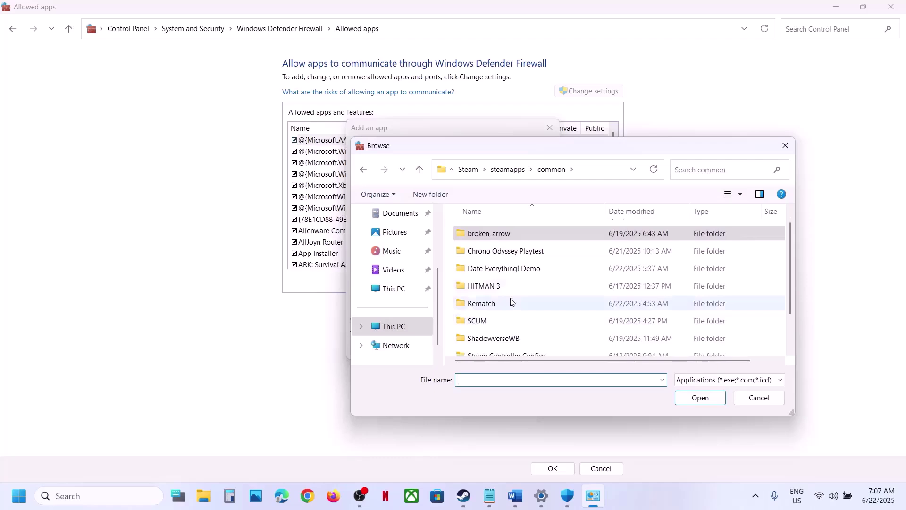
pyautogui.doubleClick(500, 265)
pyautogui.click(505, 271)
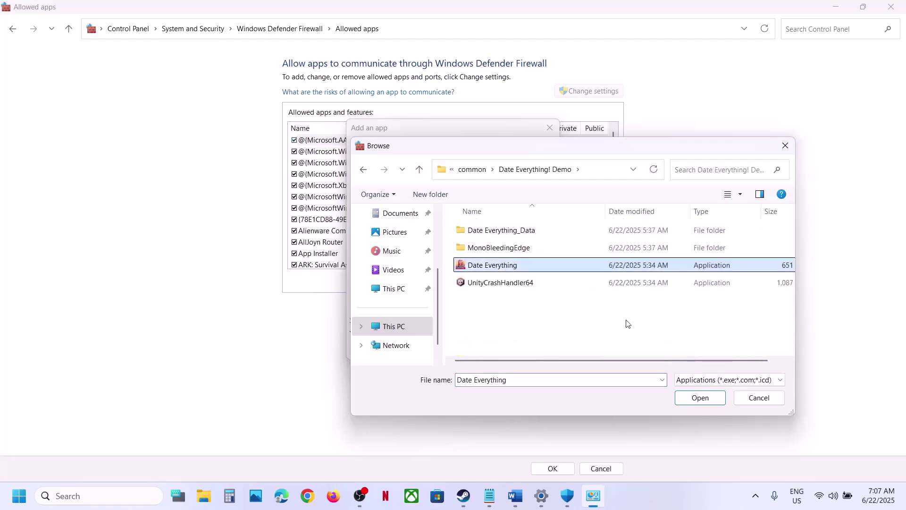
pyautogui.click(691, 398)
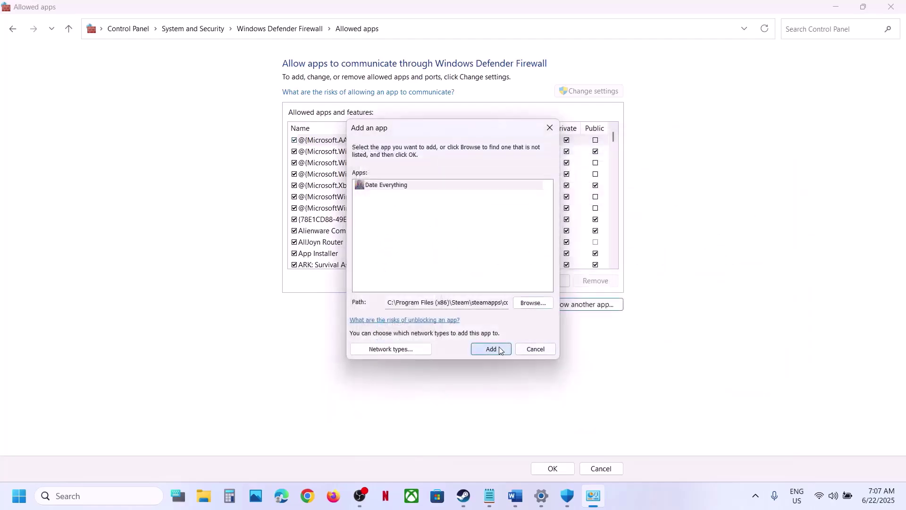
pyautogui.click(501, 350)
# Step: Dismiss the already-listed error and find Date Everything! Demo, ticked for Private and Public
pyautogui.click(523, 293)
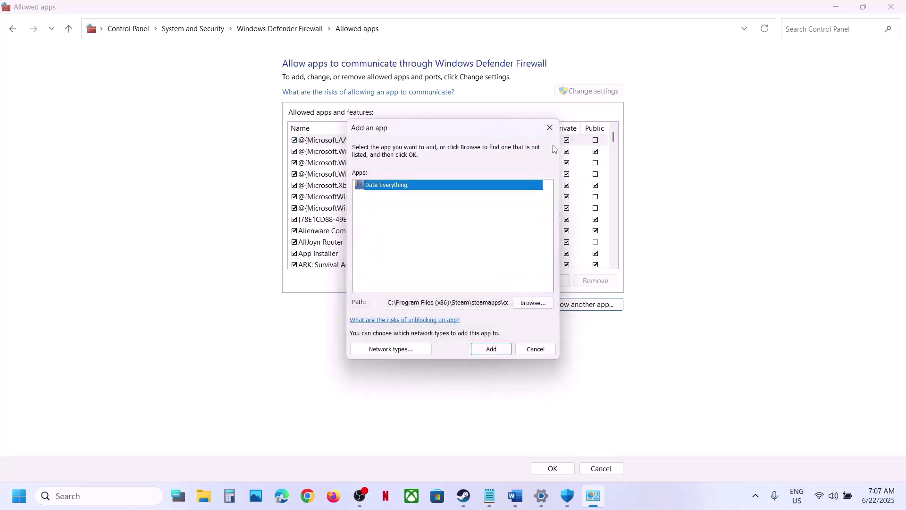
pyautogui.click(550, 127)
pyautogui.click(348, 241)
pyautogui.press('d')
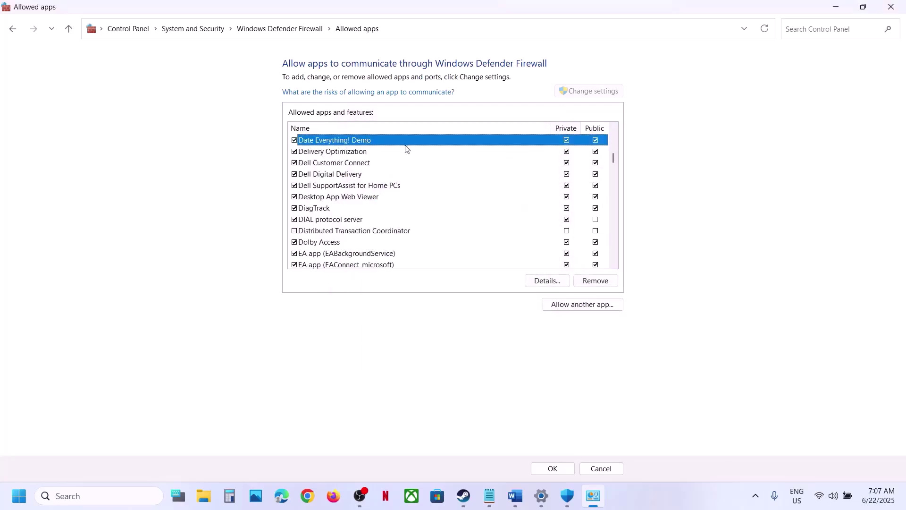
# Step: Close the firewall, Windows Security and Settings windows and return to the Steam library
pyautogui.click(892, 6)
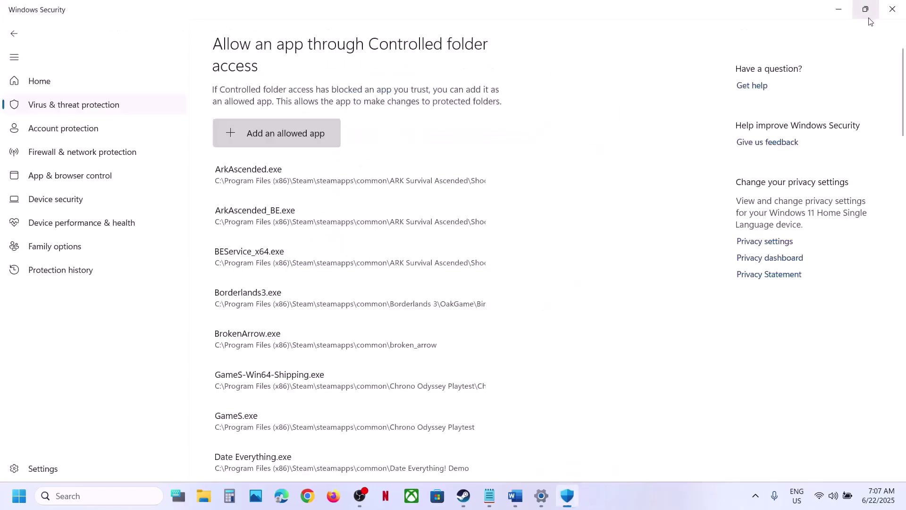
pyautogui.click(892, 9)
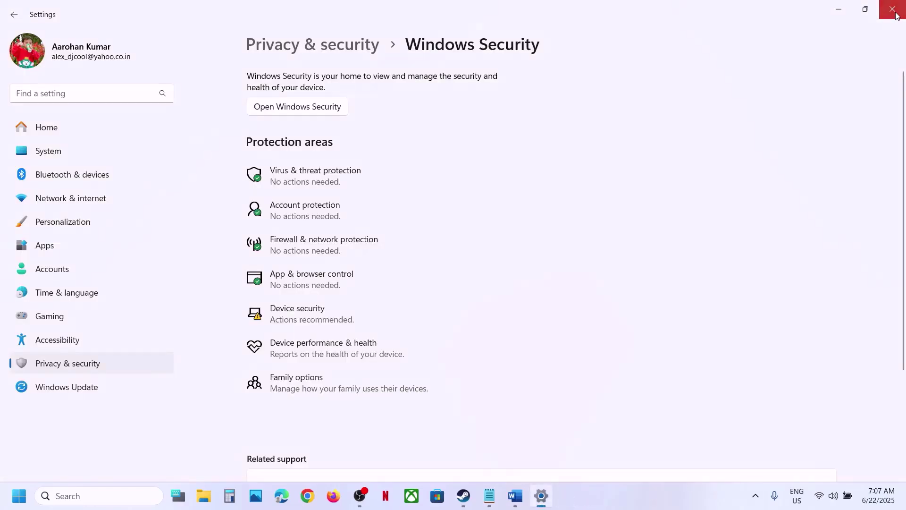
pyautogui.click(893, 10)
pyautogui.click(515, 496)
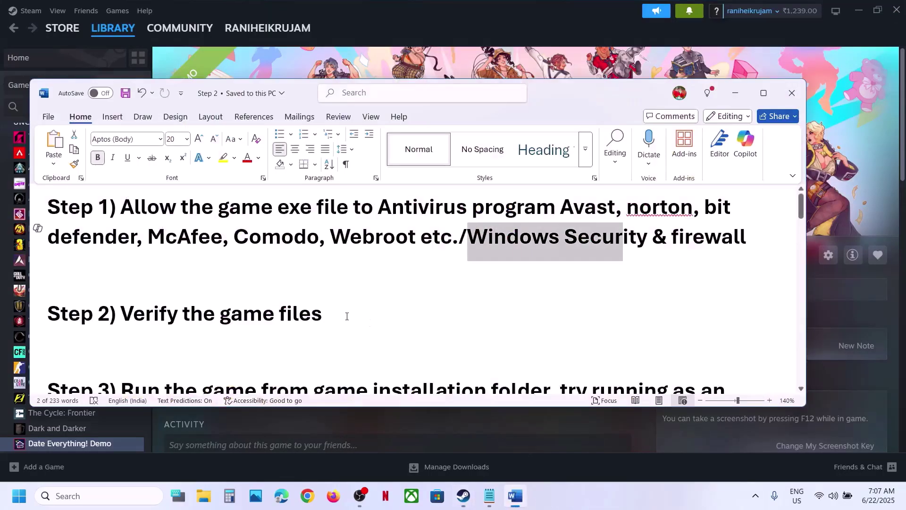
pyautogui.click(516, 496)
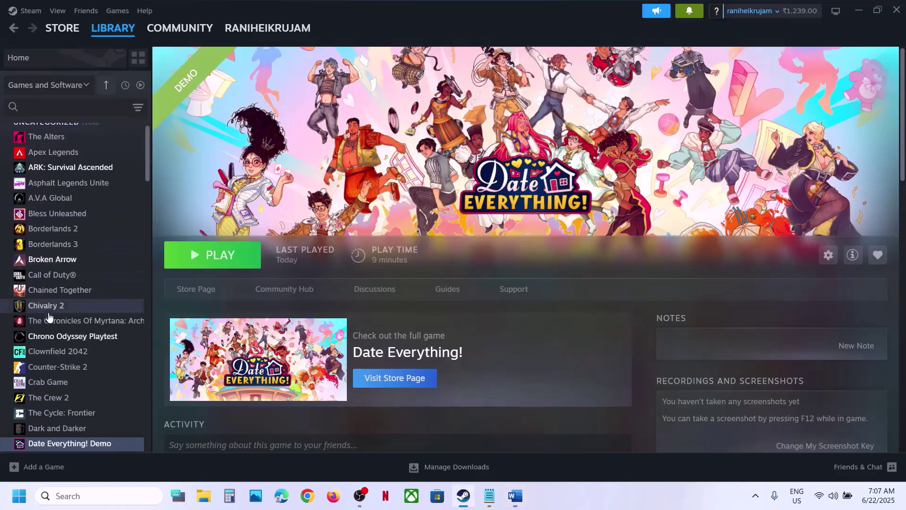
pyautogui.scroll(-5, 50, 360)
pyautogui.scroll(-1, 50, 360)
# Step: Review Date Everything! Demo's Properties > Installed Files options, then close Properties
pyautogui.rightClick(83, 201)
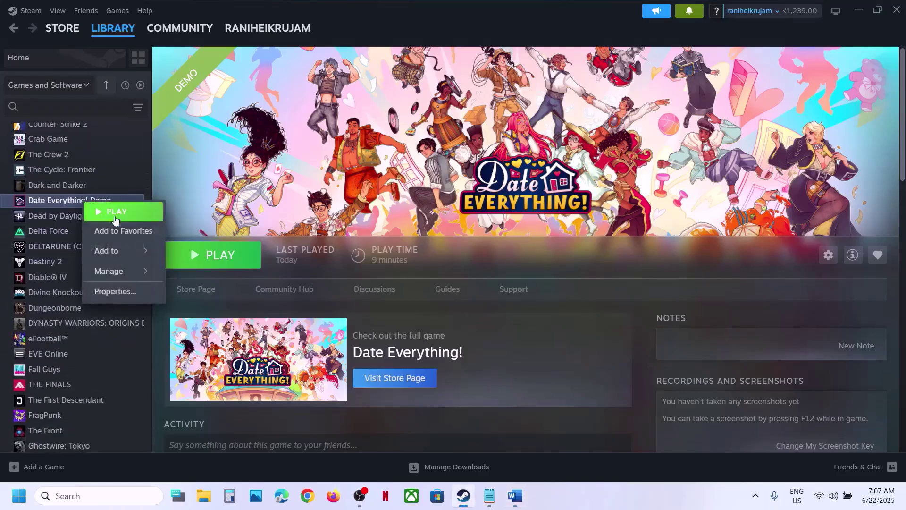
pyautogui.click(126, 299)
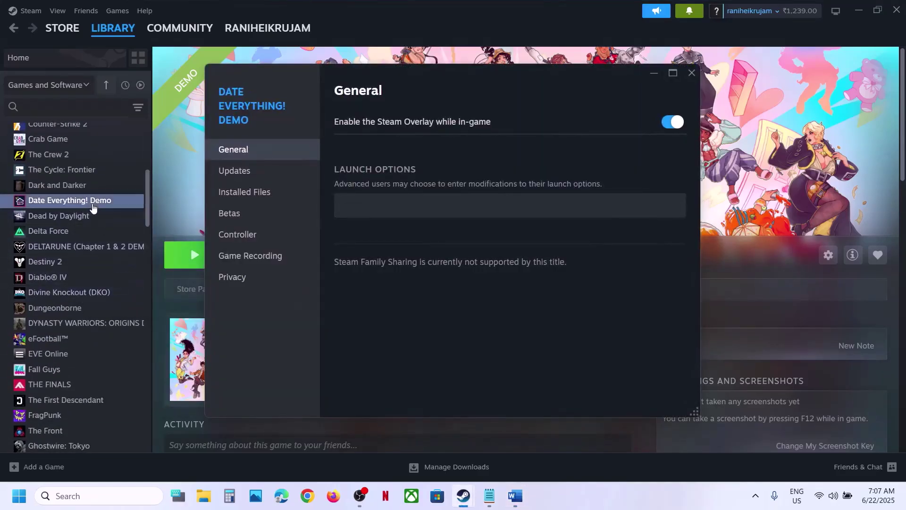
pyautogui.click(91, 202)
pyautogui.rightClick(91, 202)
pyautogui.click(127, 289)
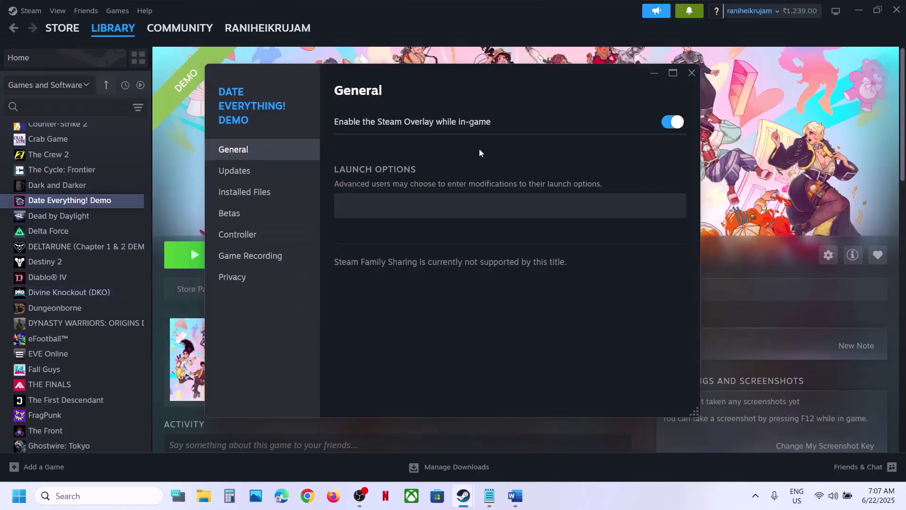
pyautogui.click(265, 191)
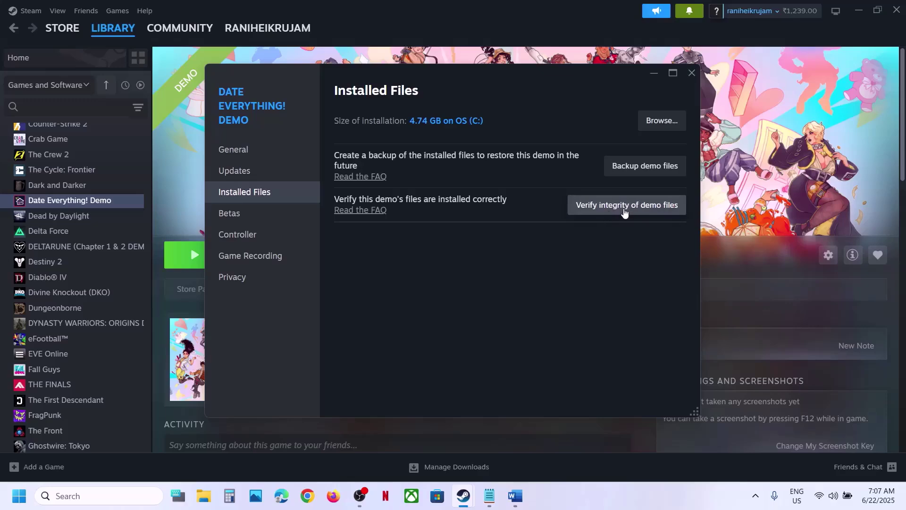
pyautogui.click(694, 71)
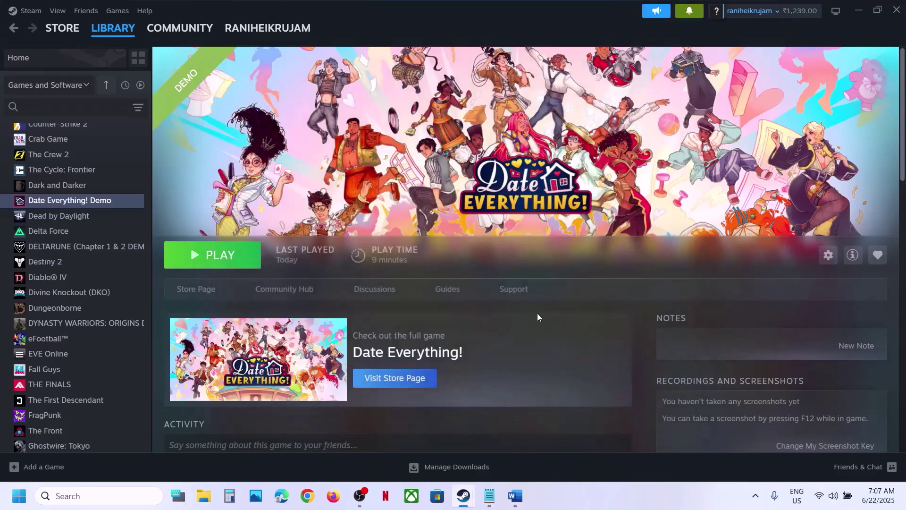
# Step: Highlight the Step 3 instructions in the Word document, then return to Steam
pyautogui.click(515, 496)
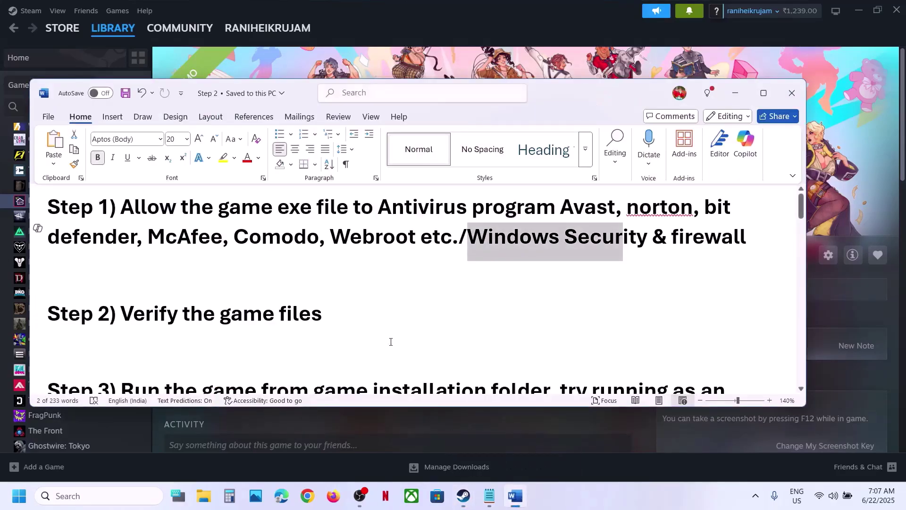
pyautogui.scroll(-3, 391, 342)
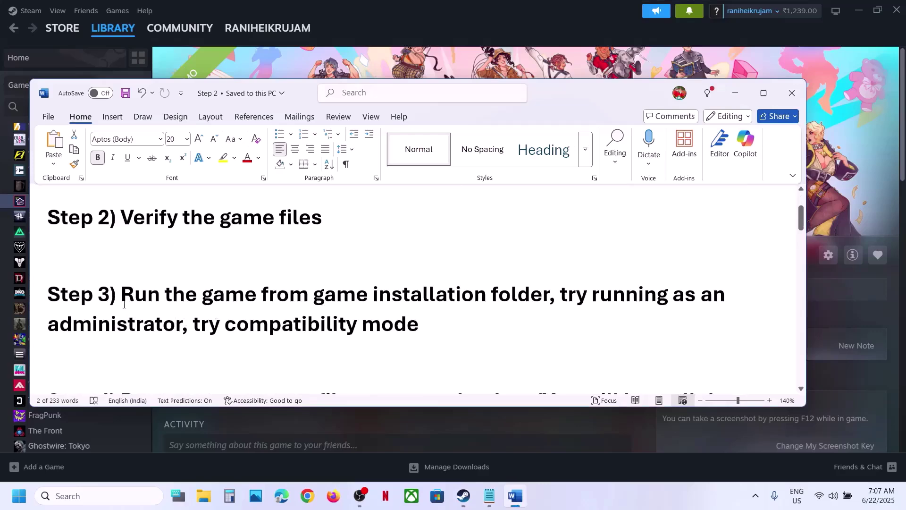
pyautogui.moveTo(122, 295); pyautogui.dragTo(423, 324)
pyautogui.click(486, 63)
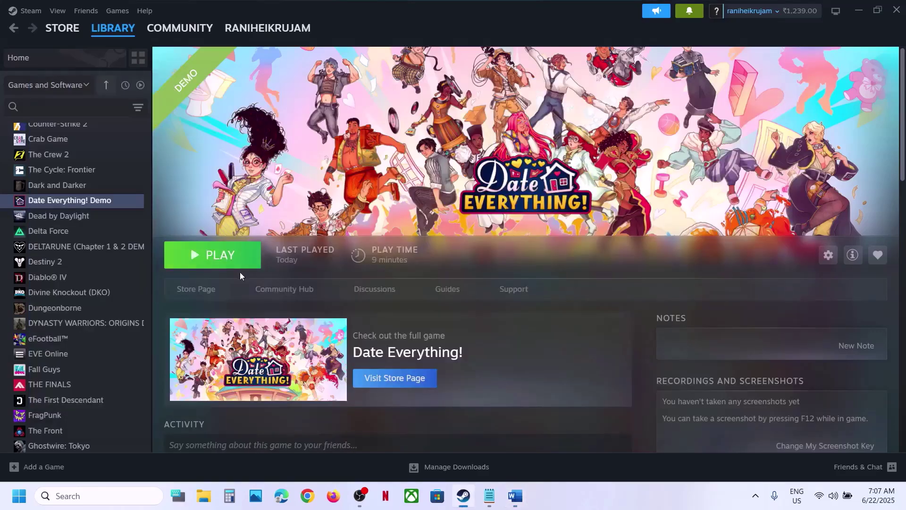
# Step: Open Date Everything! Demo's local files through Manage > Browse local files
pyautogui.rightClick(94, 200)
pyautogui.moveTo(129, 273)
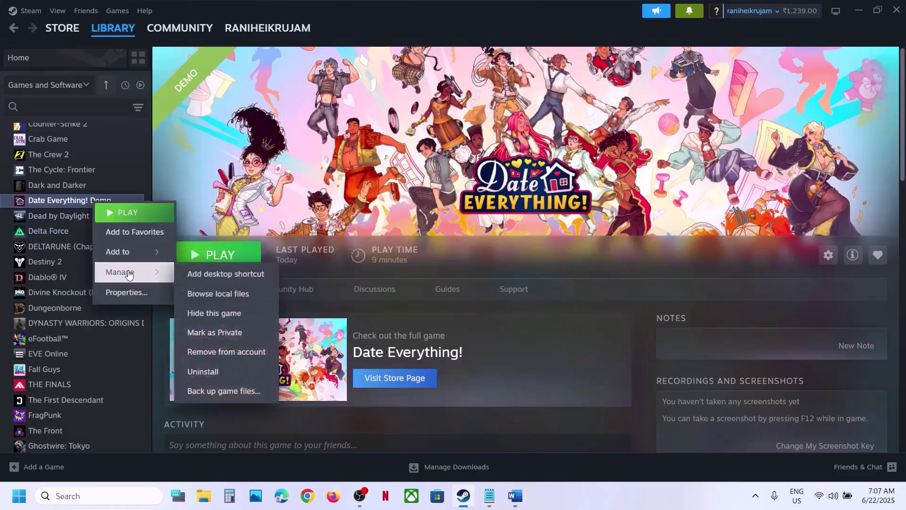
pyautogui.click(233, 295)
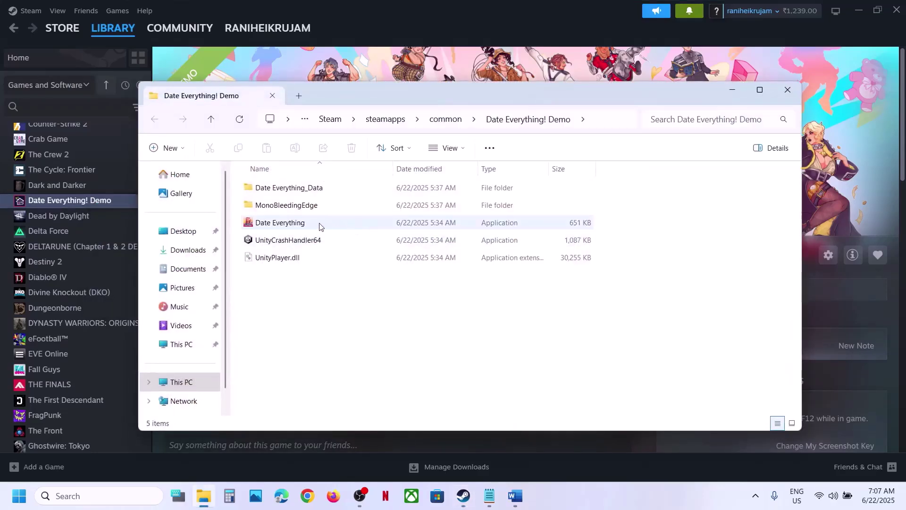
# Step: Select the Date Everything application and open its context menu
pyautogui.click(319, 226)
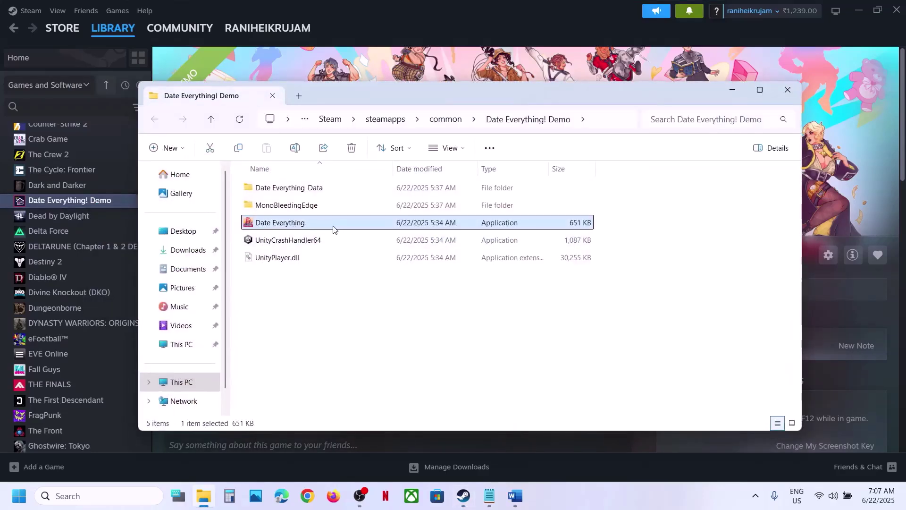
pyautogui.rightClick(293, 229)
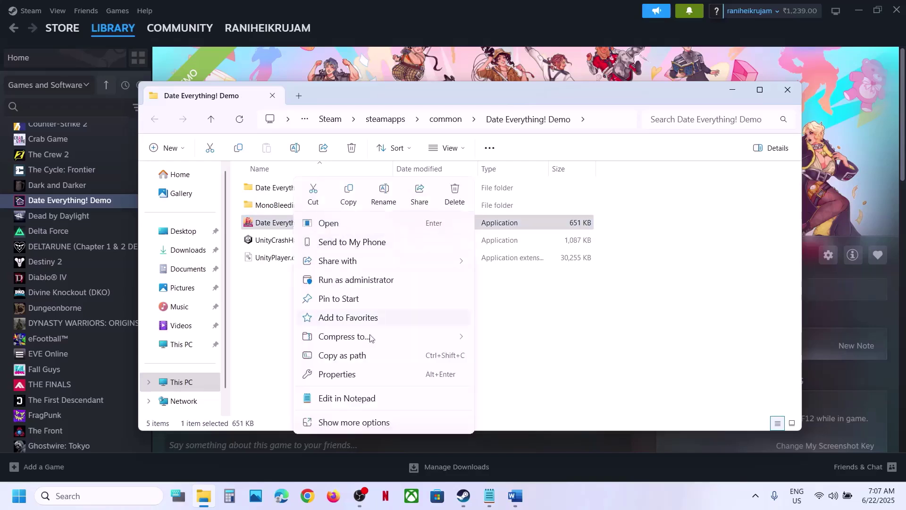
# Step: Set Date Everything to run as administrator in its Compatibility properties and apply
pyautogui.click(351, 375)
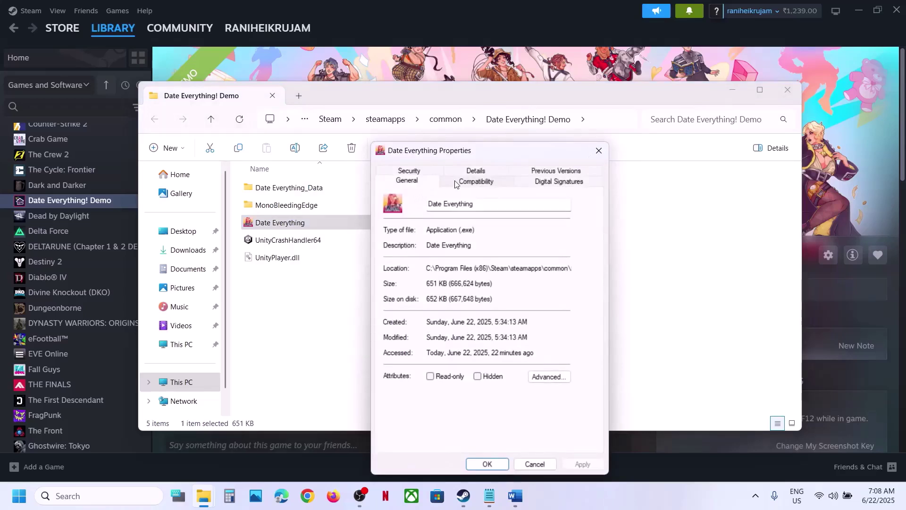
pyautogui.click(455, 183)
pyautogui.click(393, 369)
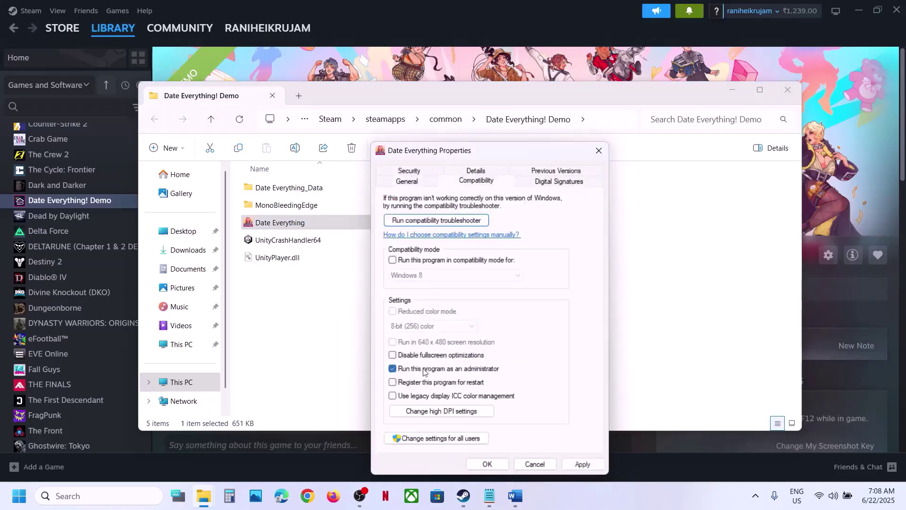
pyautogui.click(576, 463)
pyautogui.click(487, 465)
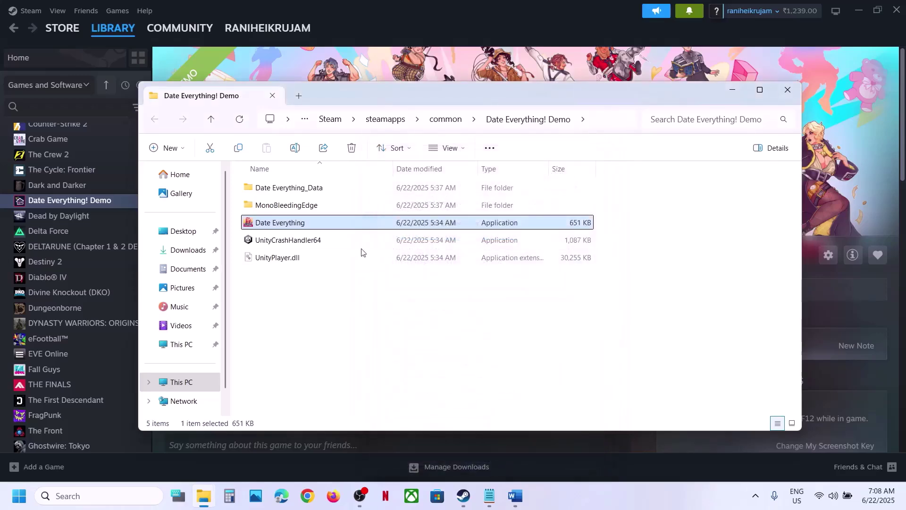
# Step: Enable Windows 7 compatibility mode and disable fullscreen optimizations for Date Everything, then apply
pyautogui.rightClick(326, 227)
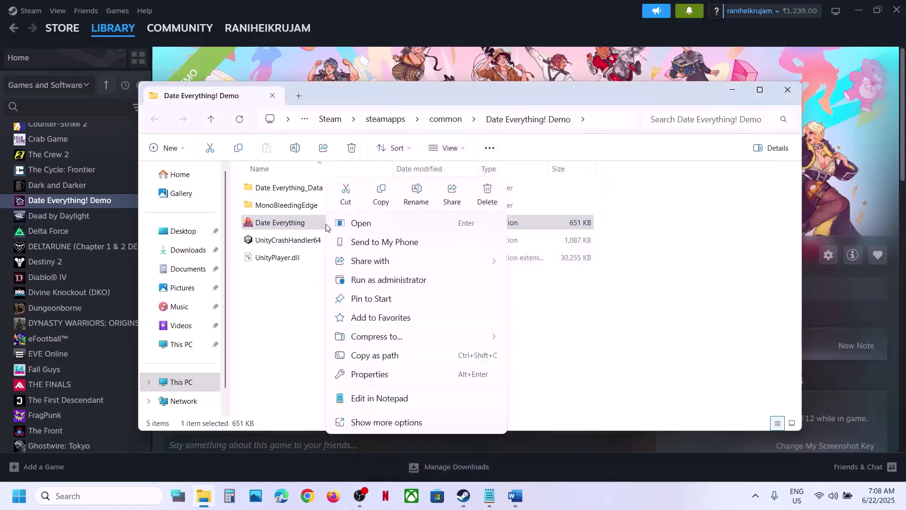
pyautogui.click(384, 374)
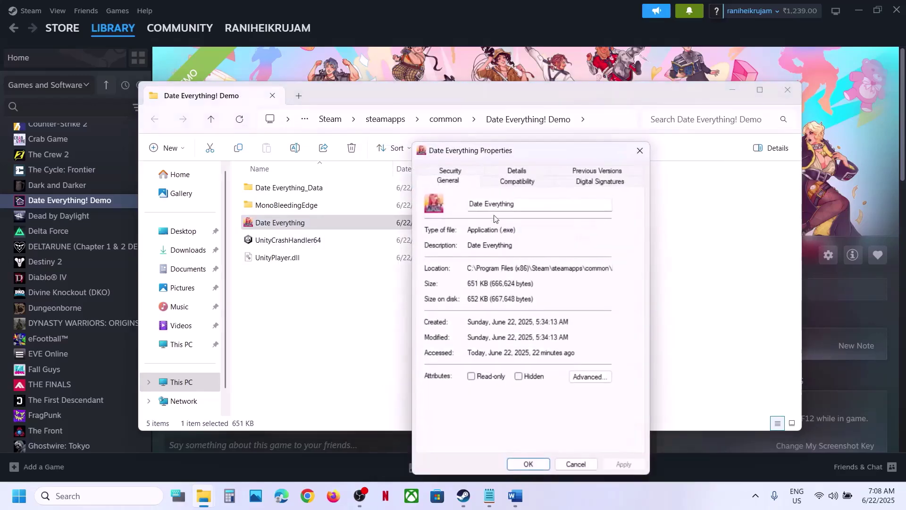
pyautogui.click(495, 185)
pyautogui.click(433, 260)
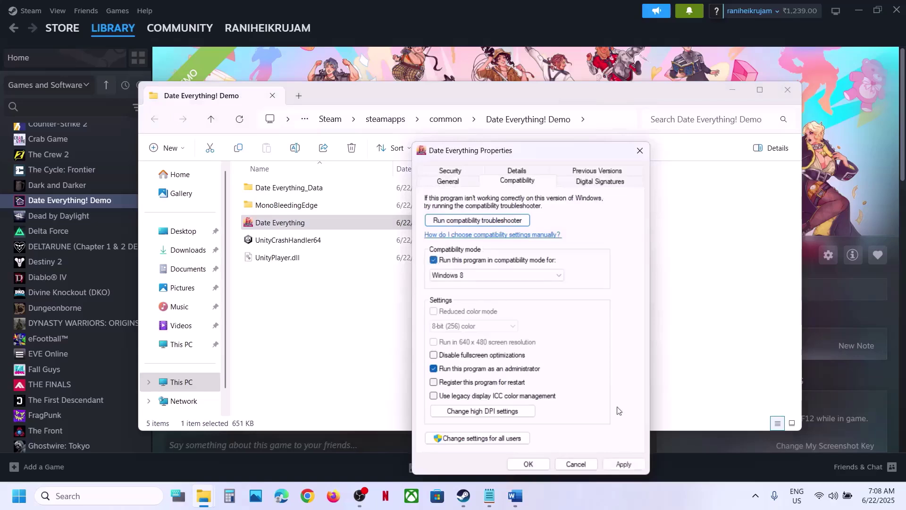
pyautogui.click(623, 464)
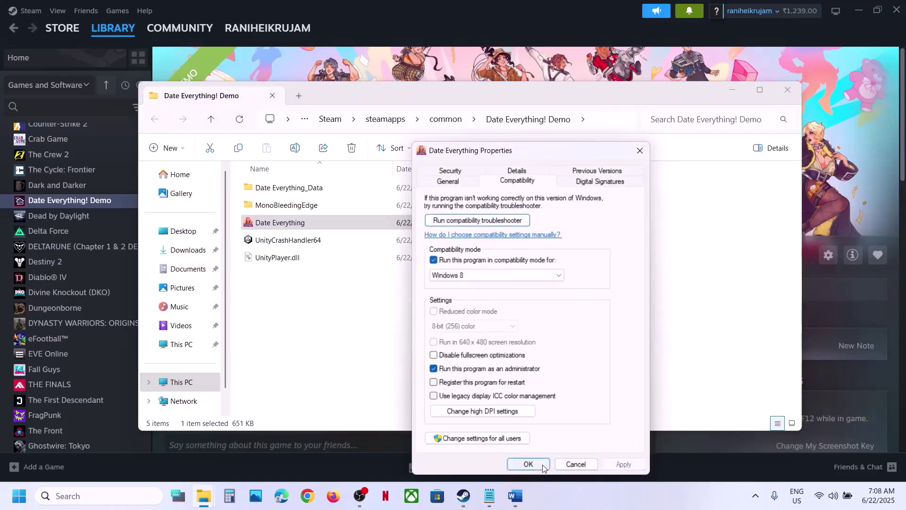
pyautogui.click(472, 275)
pyautogui.click(478, 309)
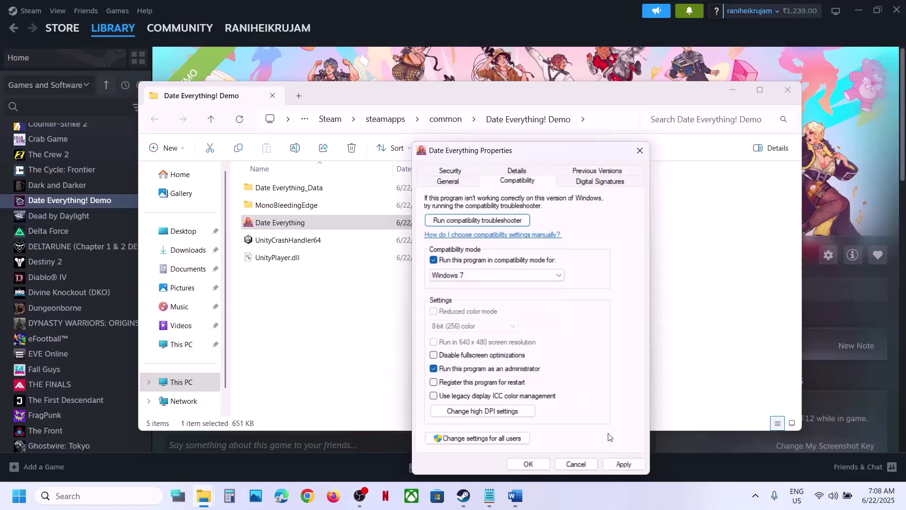
pyautogui.click(615, 463)
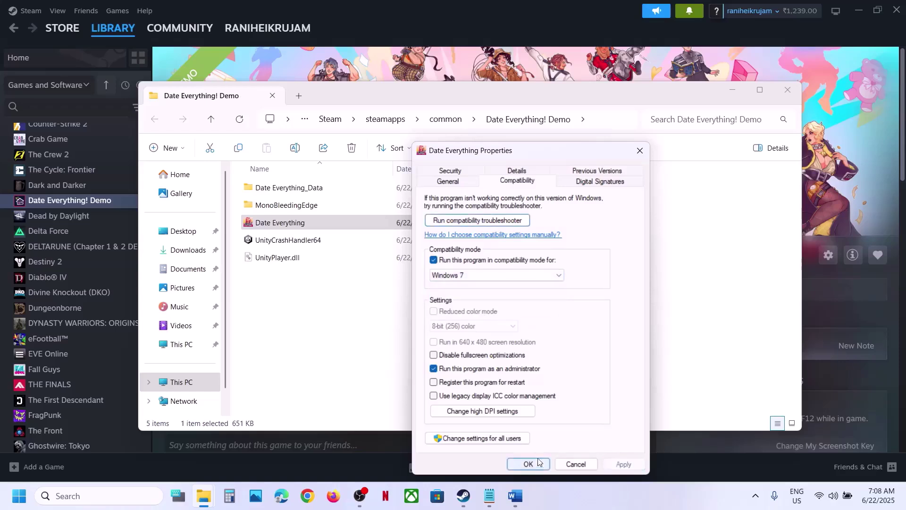
pyautogui.click(434, 356)
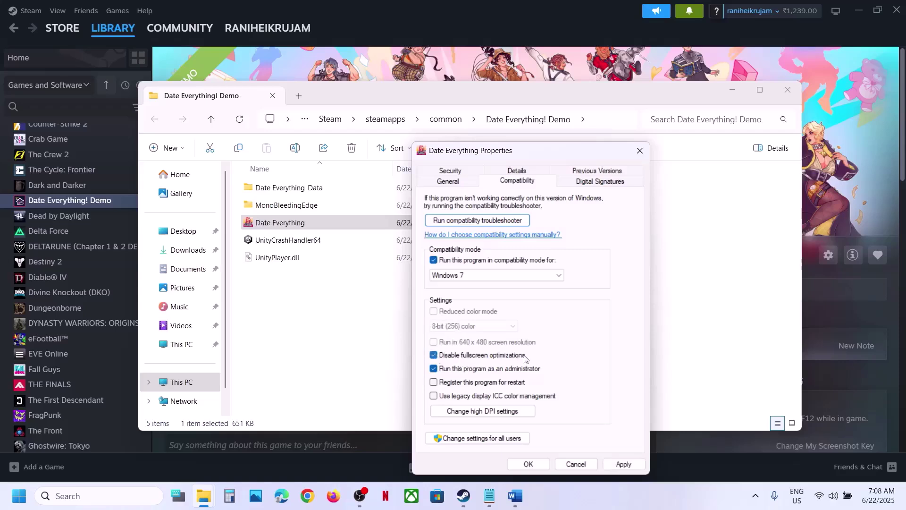
pyautogui.click(613, 465)
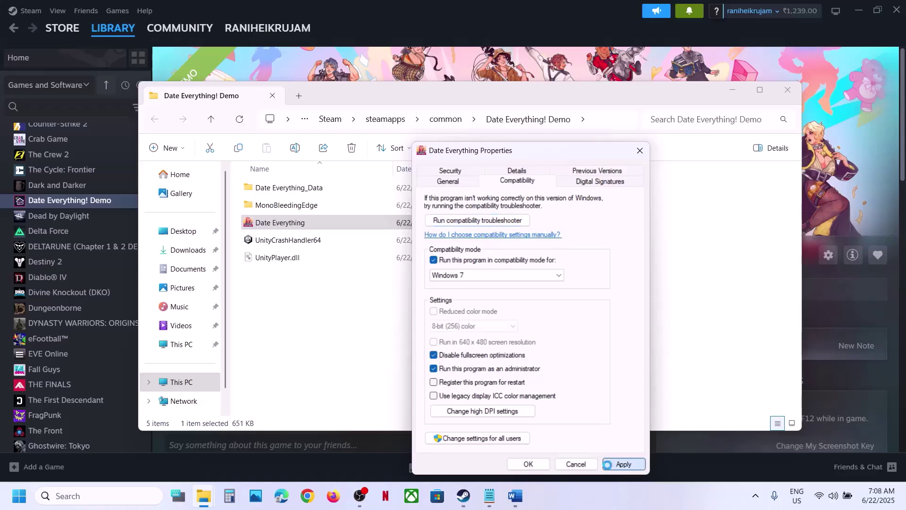
pyautogui.click(547, 464)
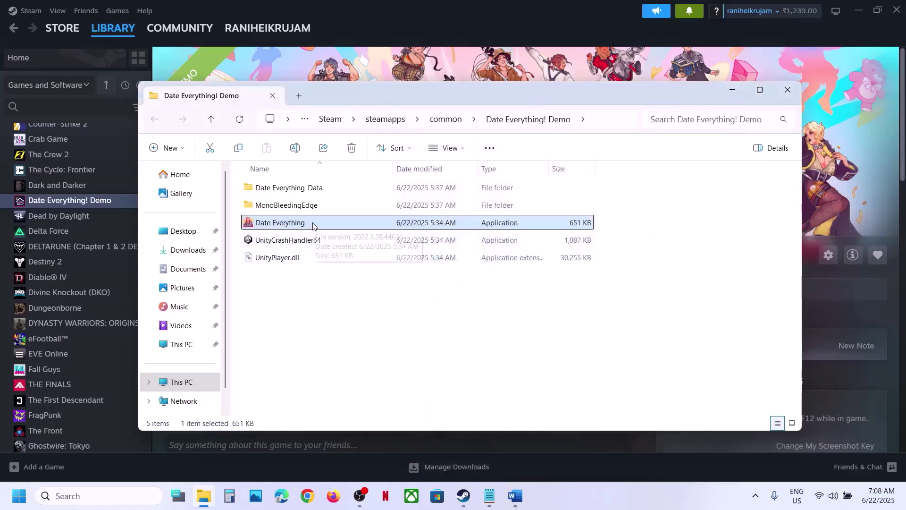
# Step: Clear the Date Everything compatibility settings, apply them, and close the game folder
pyautogui.rightClick(313, 227)
pyautogui.click(383, 372)
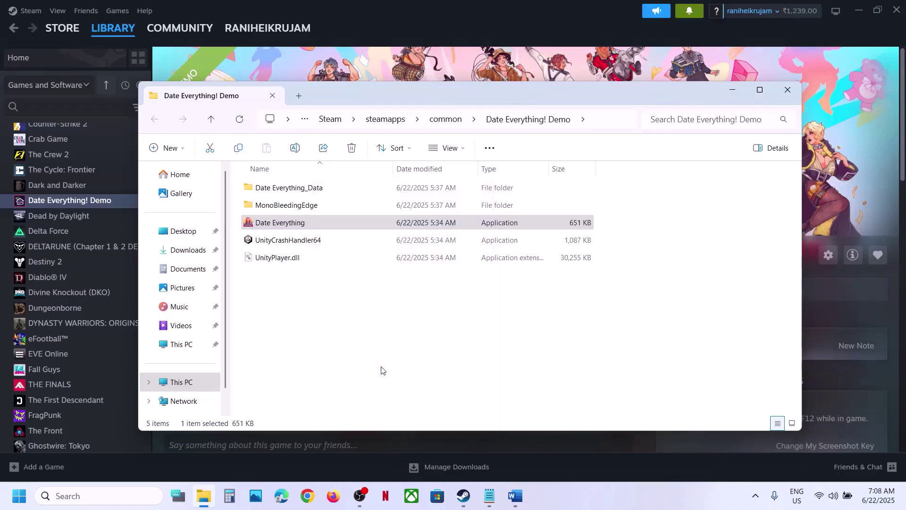
pyautogui.click(490, 185)
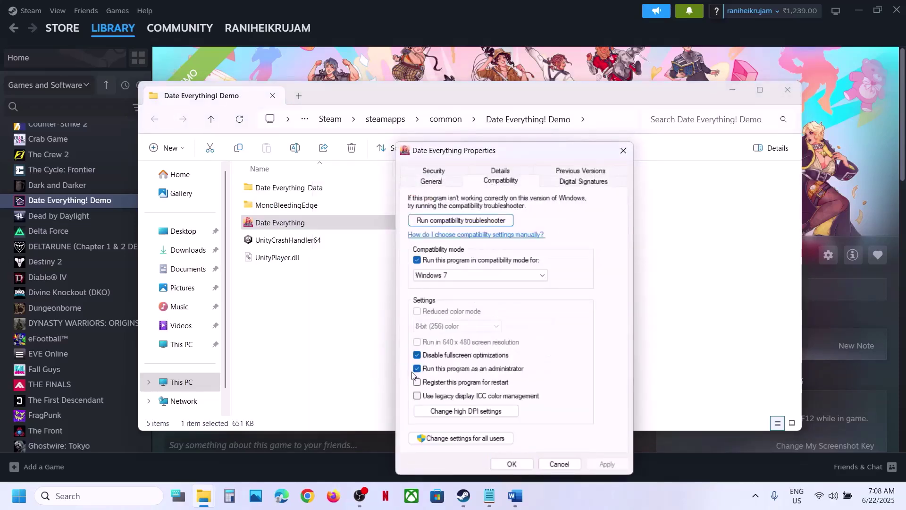
pyautogui.click(417, 260)
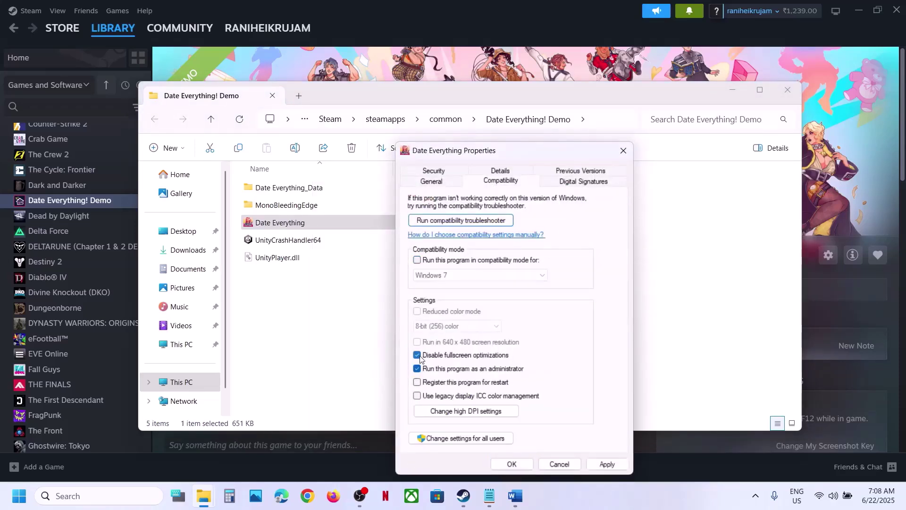
pyautogui.click(609, 465)
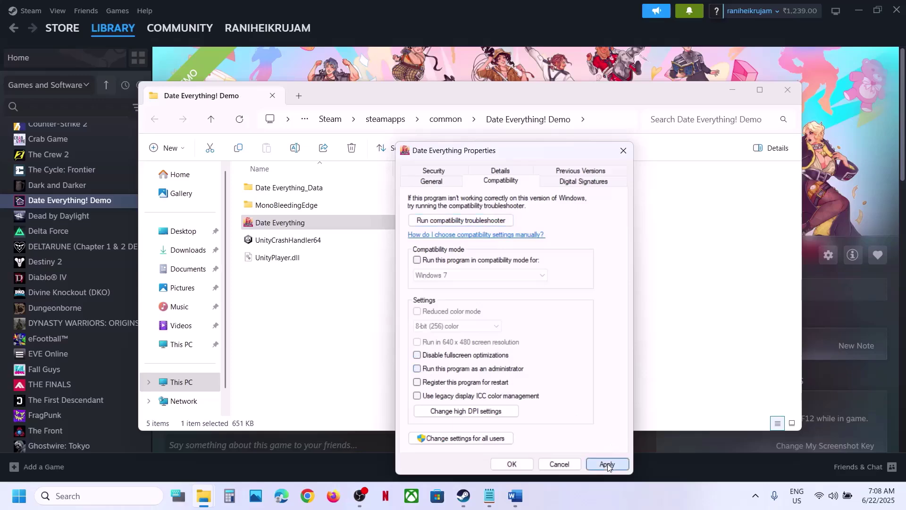
pyautogui.click(512, 464)
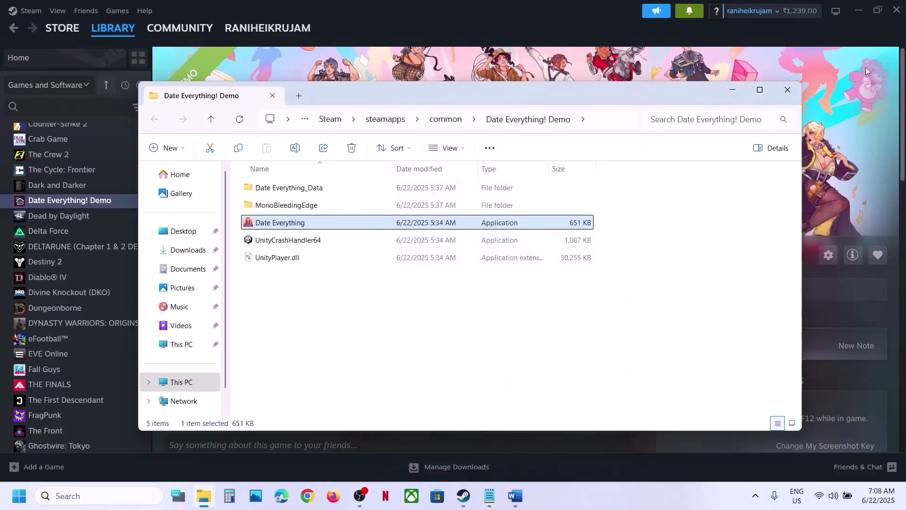
pyautogui.click(787, 89)
pyautogui.click(515, 495)
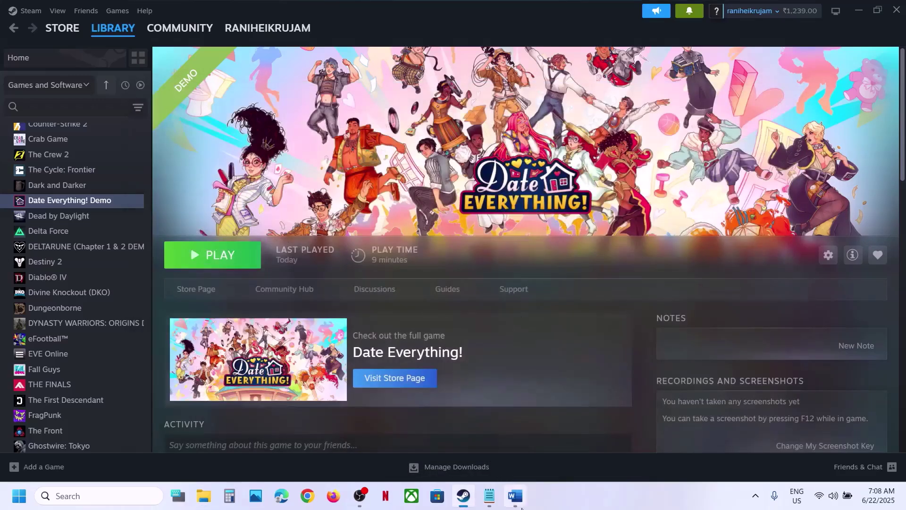
pyautogui.moveTo(121, 294); pyautogui.dragTo(431, 326)
pyautogui.scroll(-2, 357, 307)
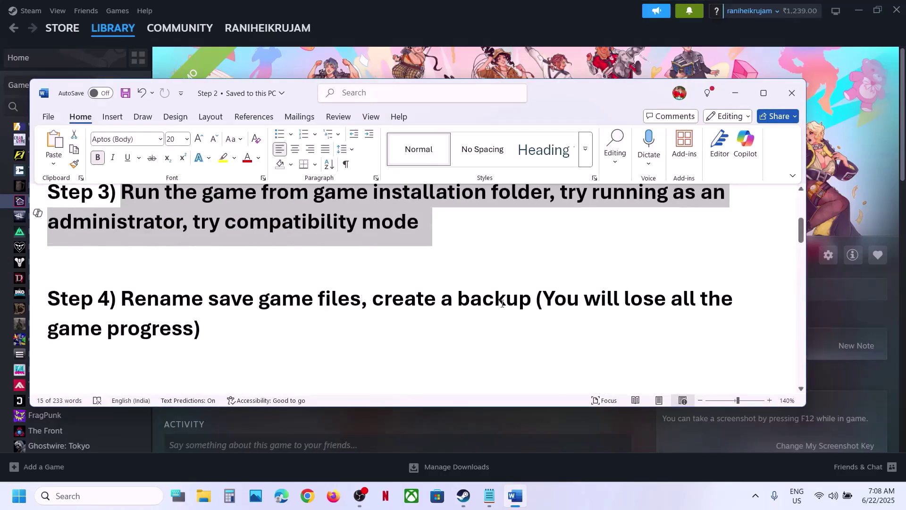
pyautogui.moveTo(546, 299); pyautogui.dragTo(198, 325)
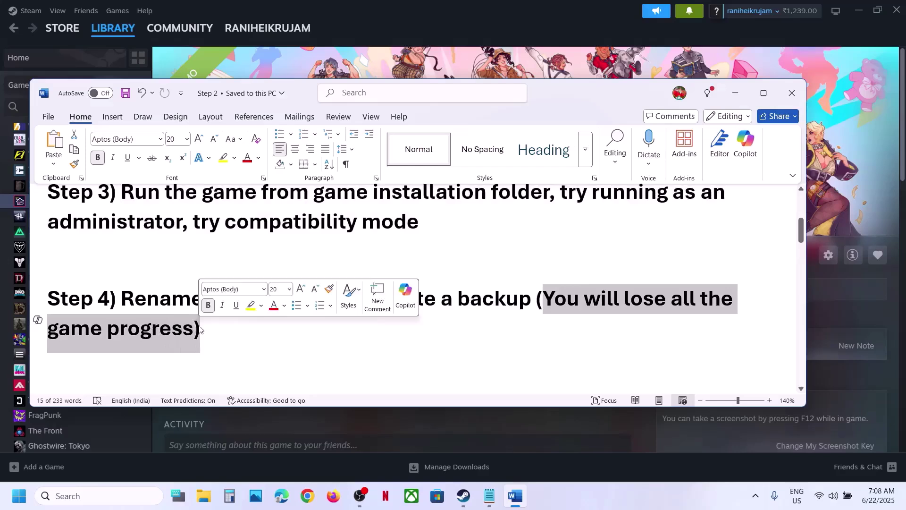
pyautogui.click(207, 329)
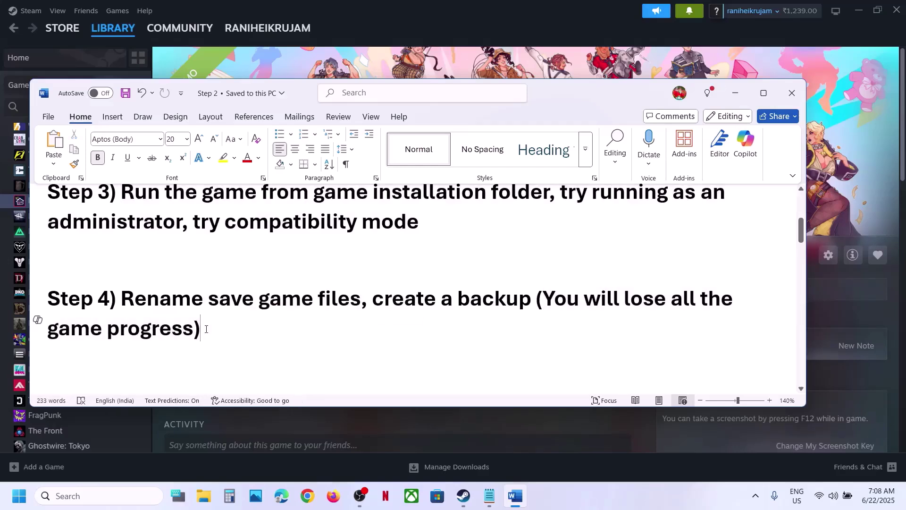
pyautogui.moveTo(372, 298); pyautogui.dragTo(535, 299)
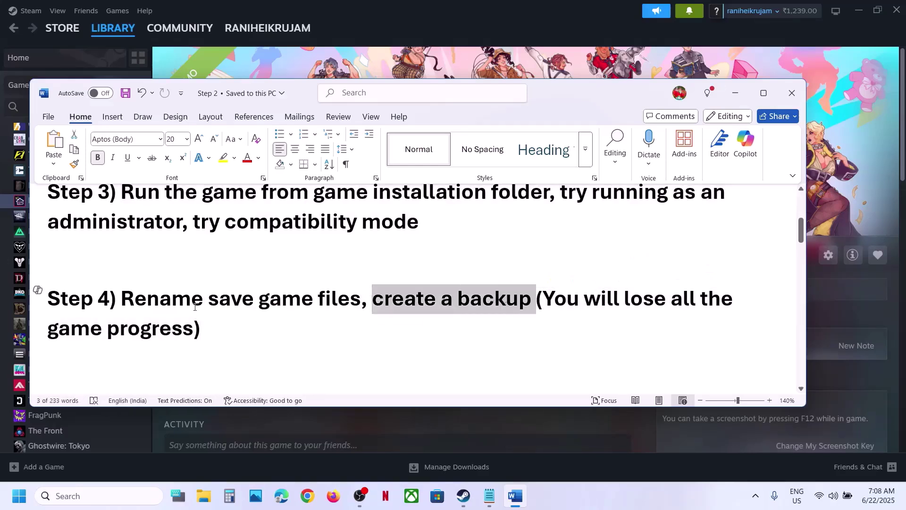
pyautogui.moveTo(169, 302); pyautogui.dragTo(307, 299)
# Step: Browse to OS (C:) > Users > Test with hidden items shown and open AppData
pyautogui.click(432, 69)
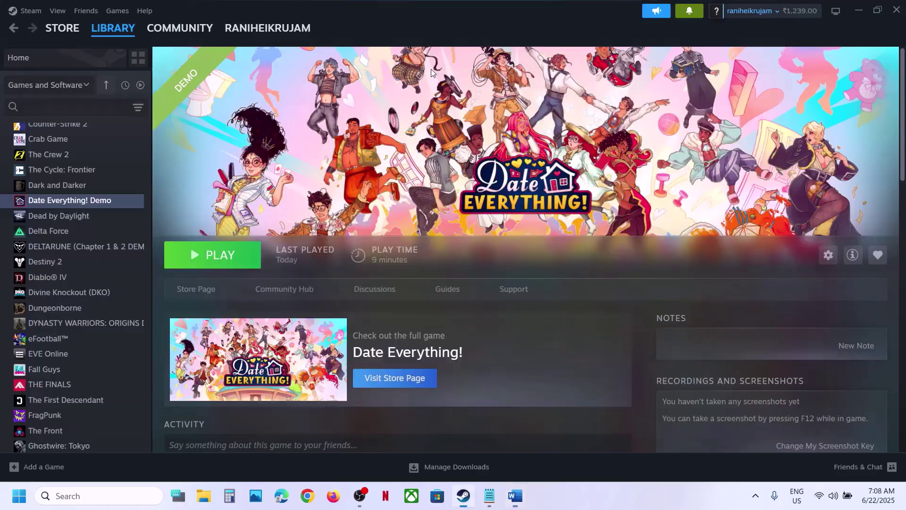
pyautogui.click(203, 496)
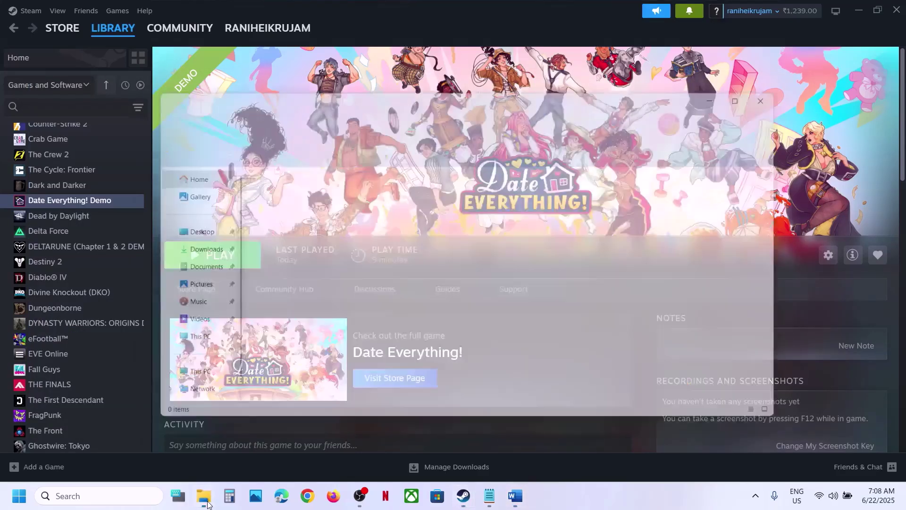
pyautogui.click(180, 345)
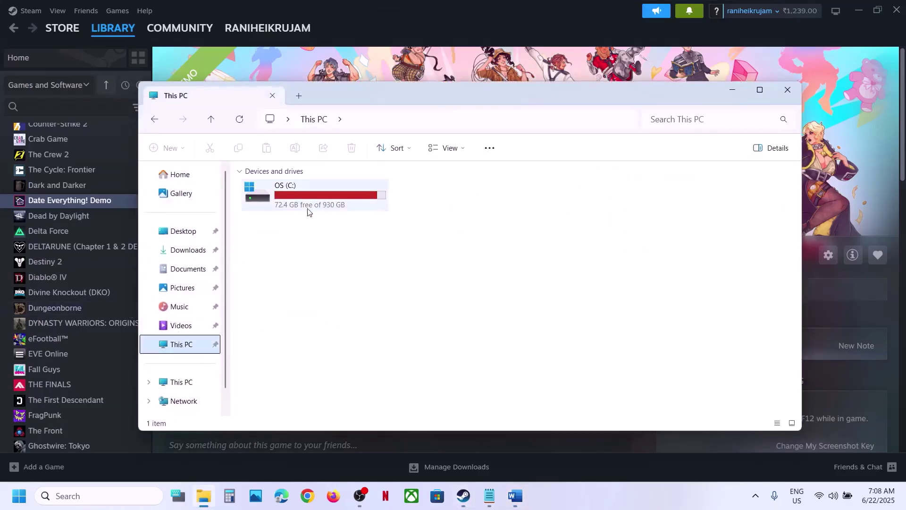
pyautogui.doubleClick(308, 208)
pyautogui.click(761, 92)
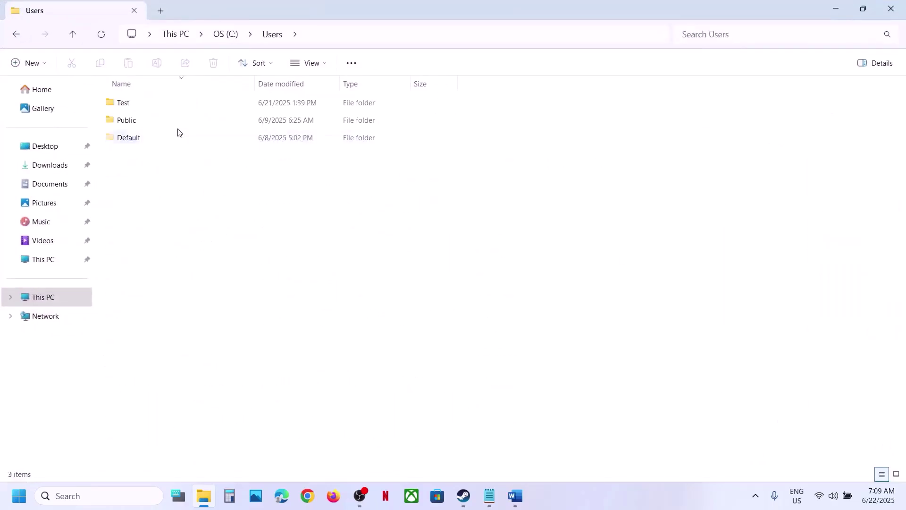
pyautogui.doubleClick(153, 104)
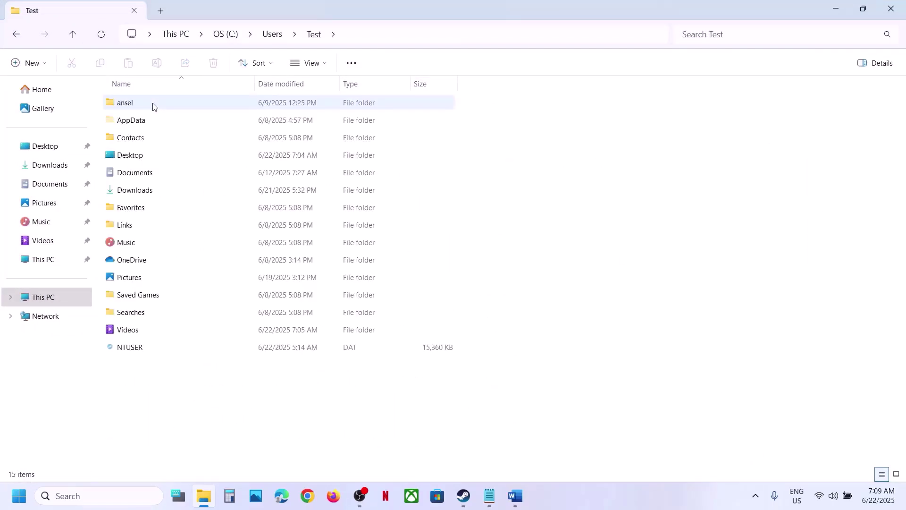
pyautogui.click(170, 121)
pyautogui.click(329, 66)
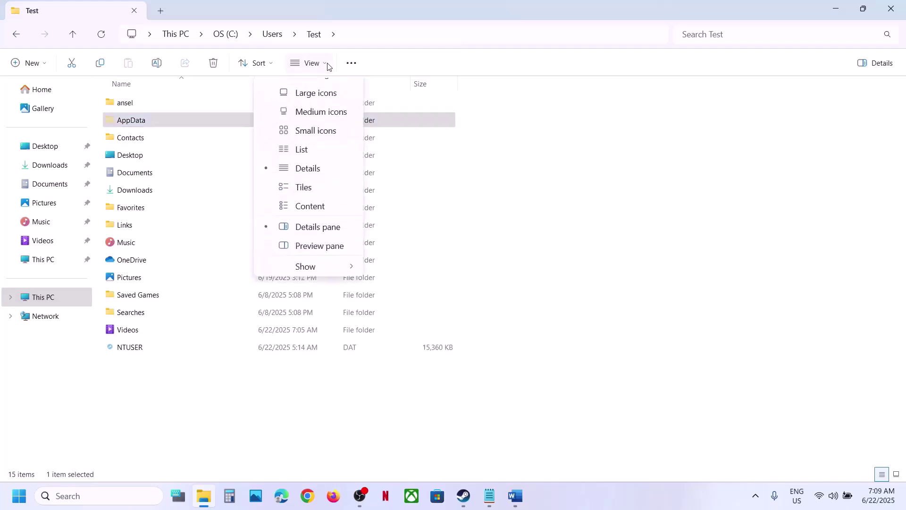
pyautogui.moveTo(333, 286)
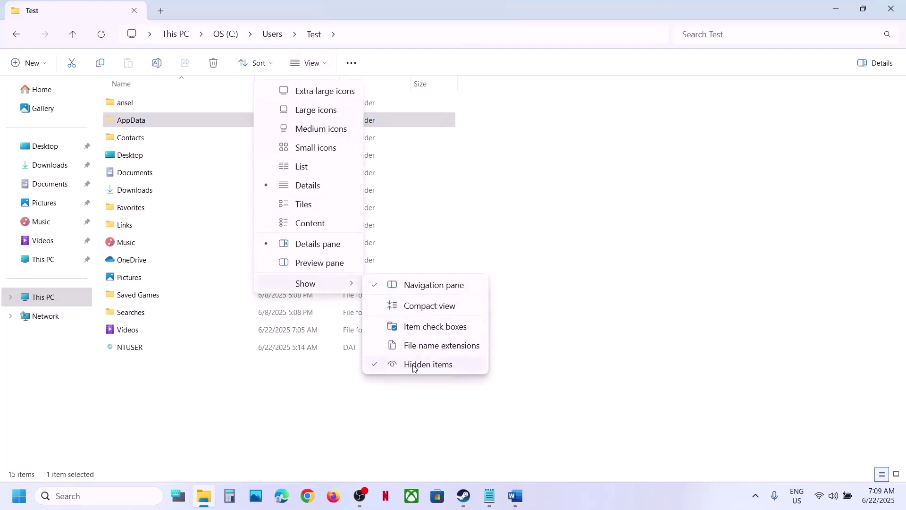
pyautogui.click(130, 121)
pyautogui.doubleClick(131, 122)
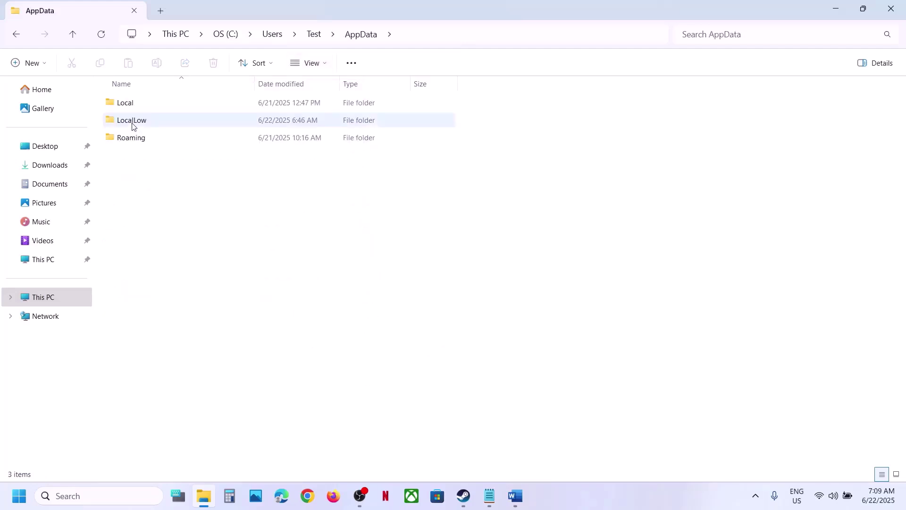
# Step: Open LocalLow > SassyChap > Date Everything and the save folder holding the .sav files
pyautogui.doubleClick(140, 125)
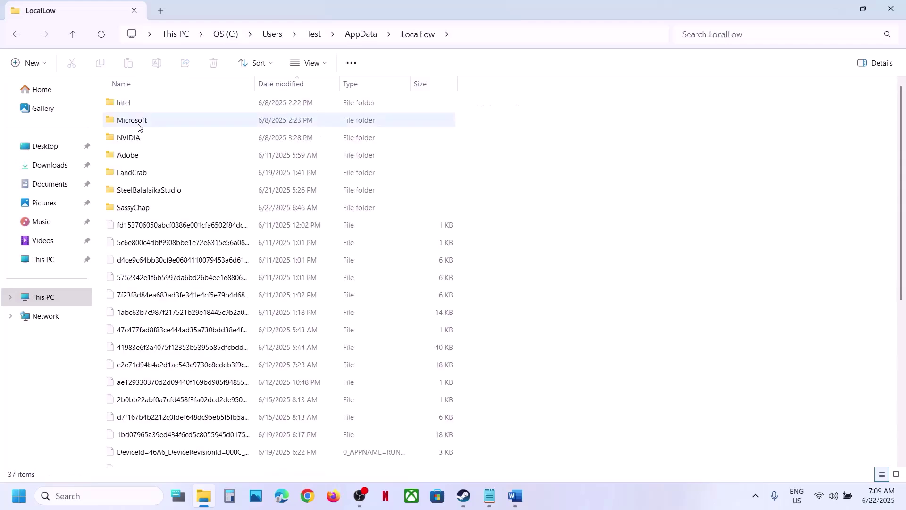
pyautogui.click(141, 216)
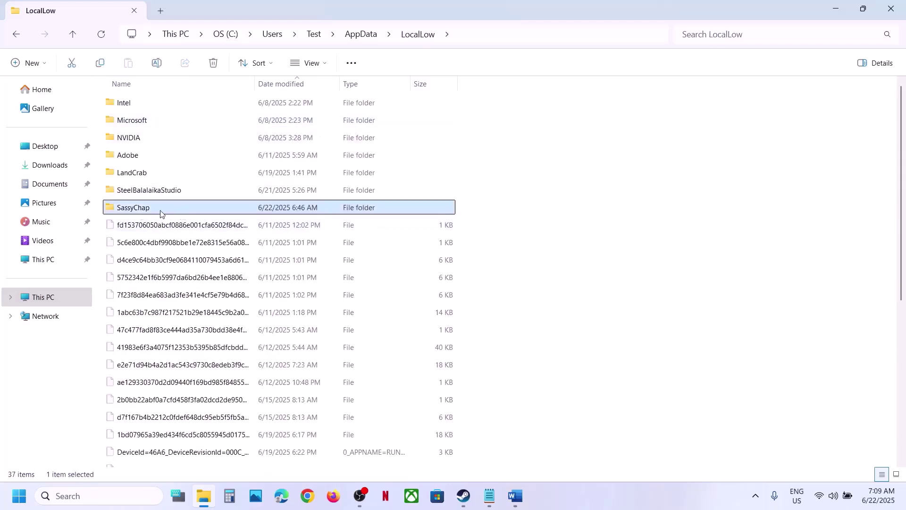
pyautogui.doubleClick(161, 214)
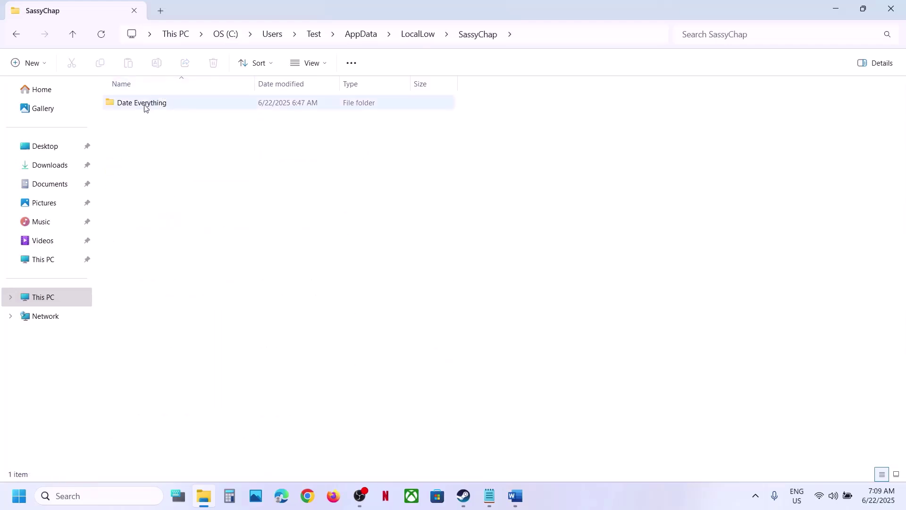
pyautogui.doubleClick(146, 104)
pyautogui.click(146, 105)
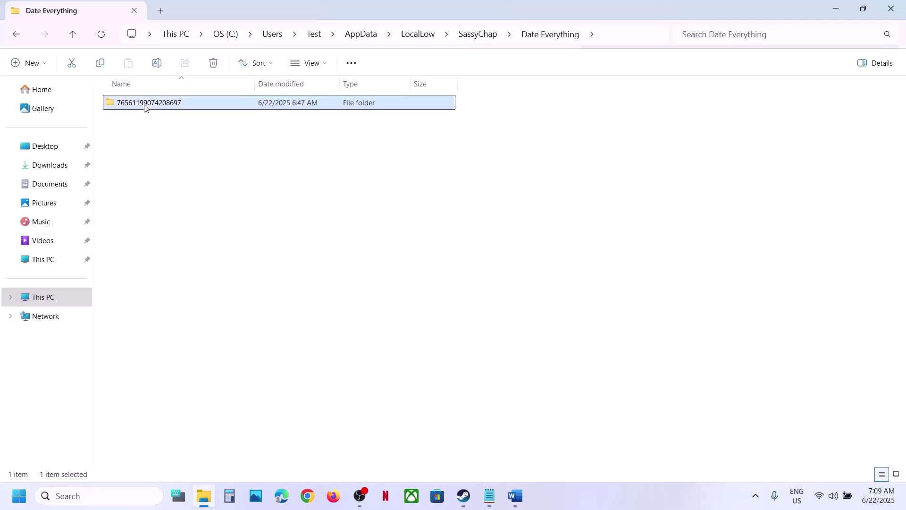
pyautogui.doubleClick(145, 105)
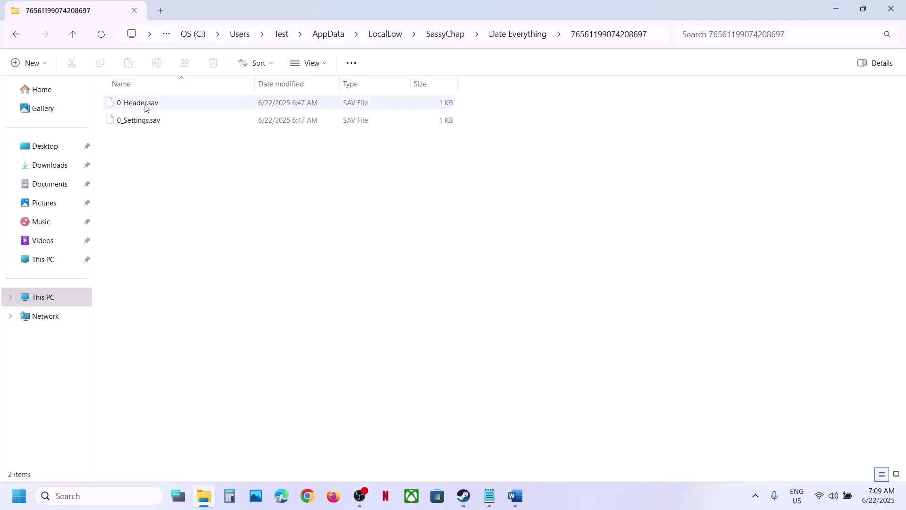
# Step: Go back up to SassyChap and select the Date Everything folder
pyautogui.click(73, 35)
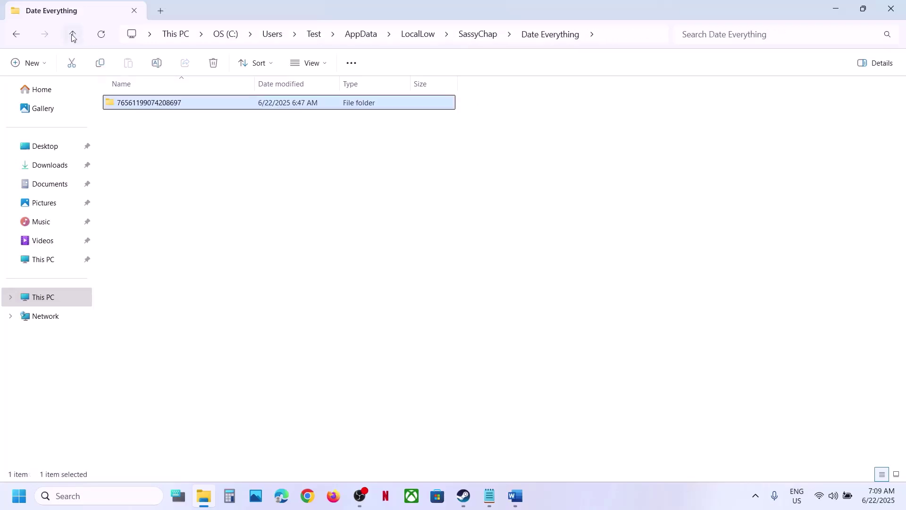
pyautogui.click(72, 35)
pyautogui.click(73, 35)
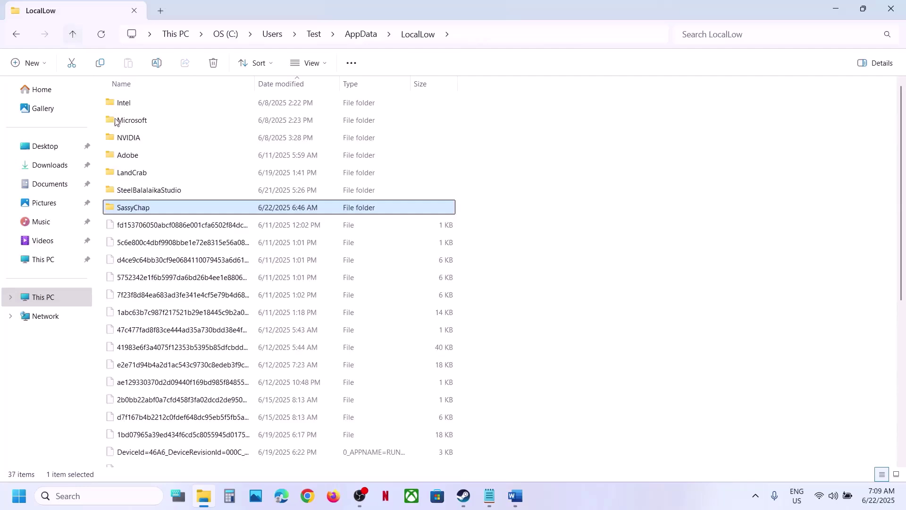
pyautogui.doubleClick(144, 209)
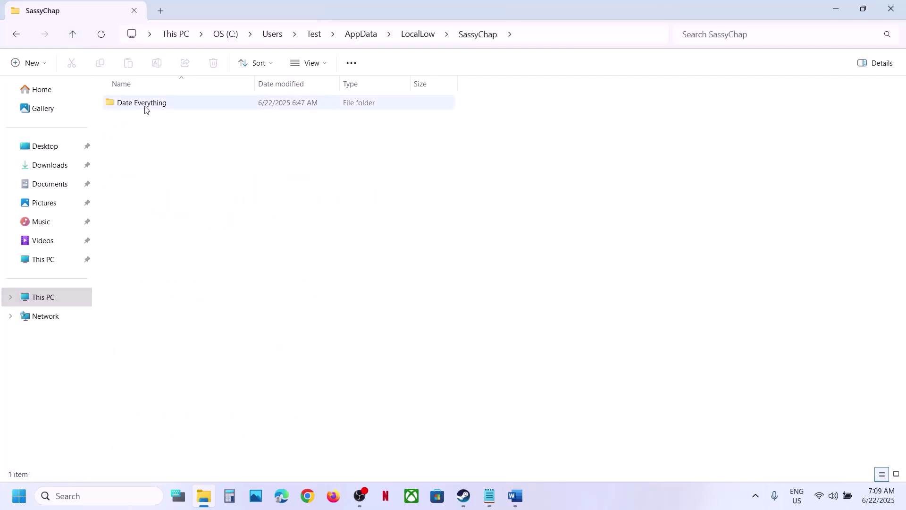
pyautogui.click(145, 108)
# Step: Copy the Date Everything save folder to the desktop as a backup
pyautogui.rightClick(145, 108)
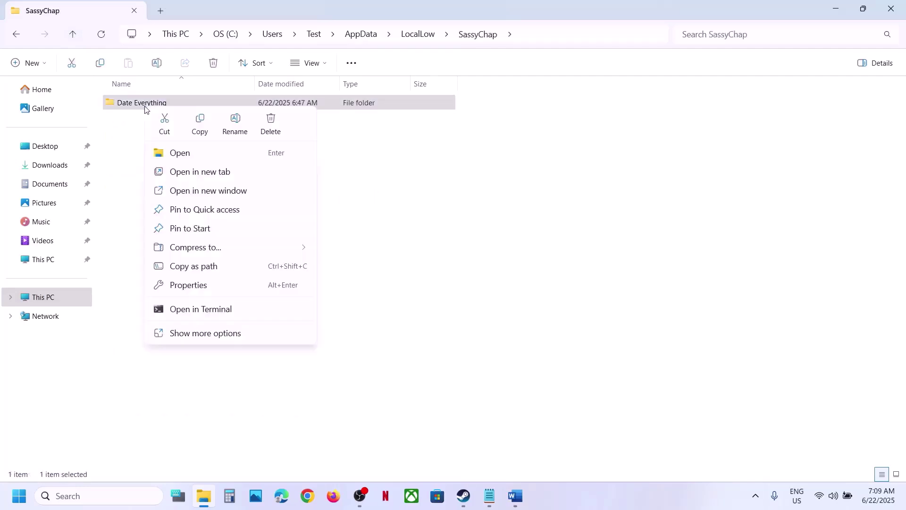
pyautogui.click(206, 127)
pyautogui.press('super+d')
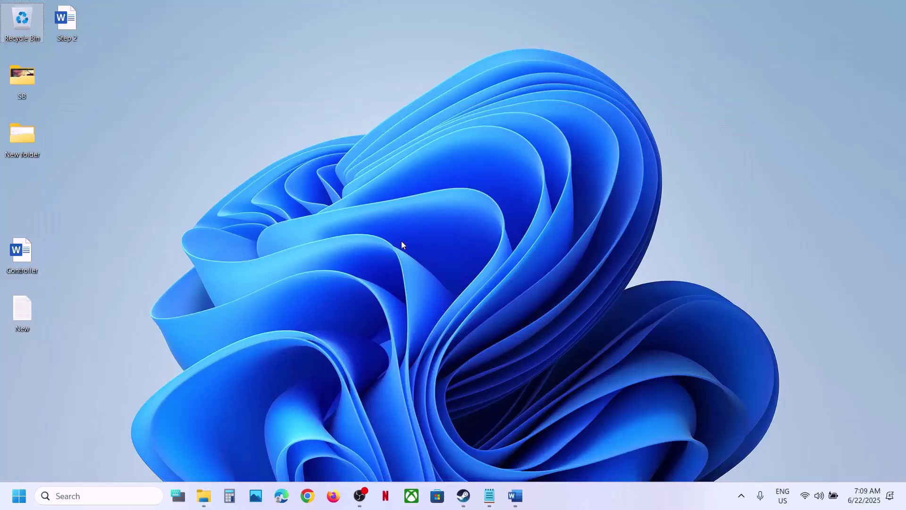
pyautogui.hotkey('ctrl', 'v')
pyautogui.moveTo(24, 194); pyautogui.dragTo(537, 259)
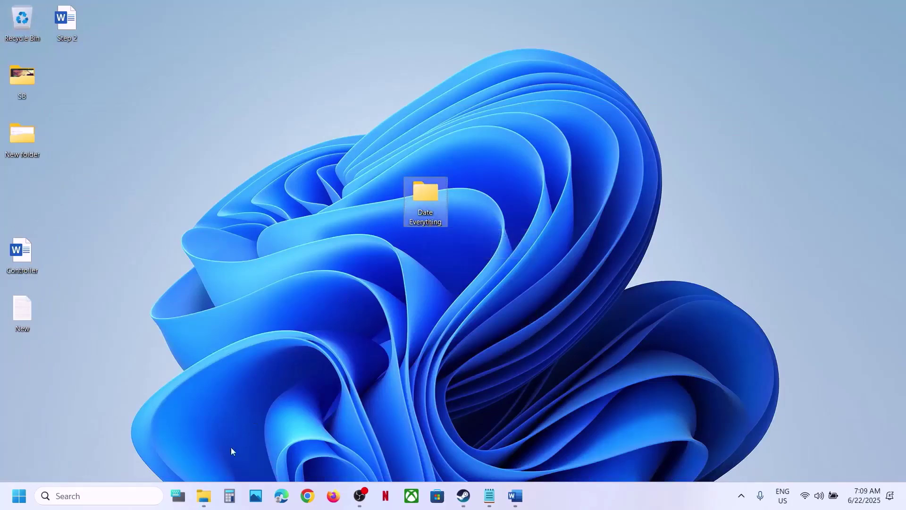
pyautogui.click(204, 496)
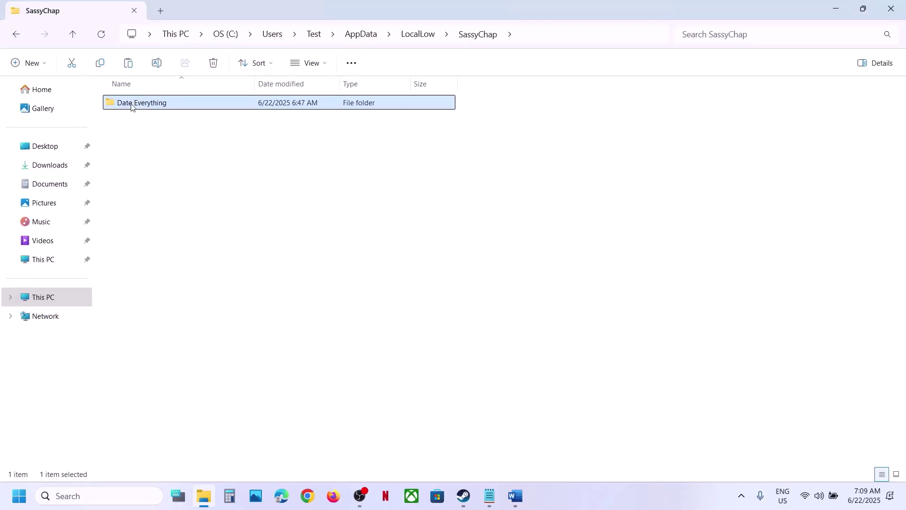
# Step: Rename the original save folder to 'Date Everything.old'
pyautogui.rightClick(132, 108)
pyautogui.click(254, 124)
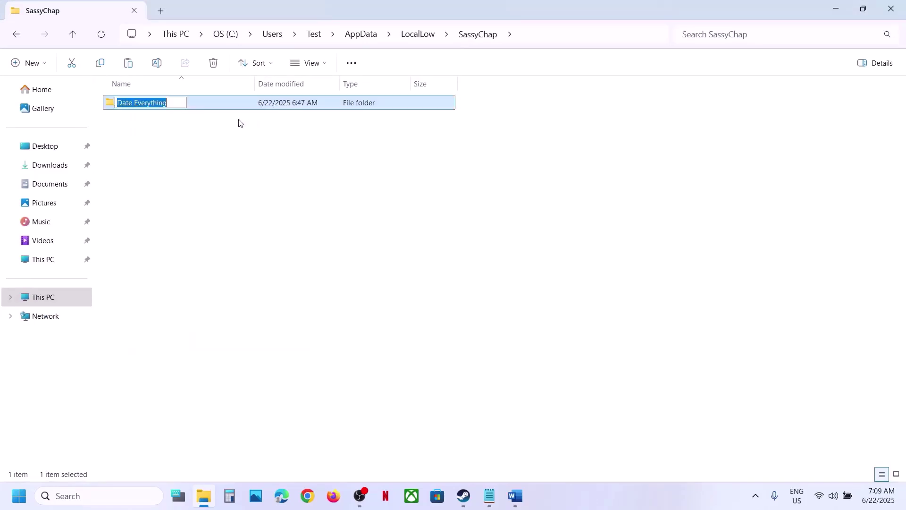
pyautogui.press('End')
pyautogui.write('.old')
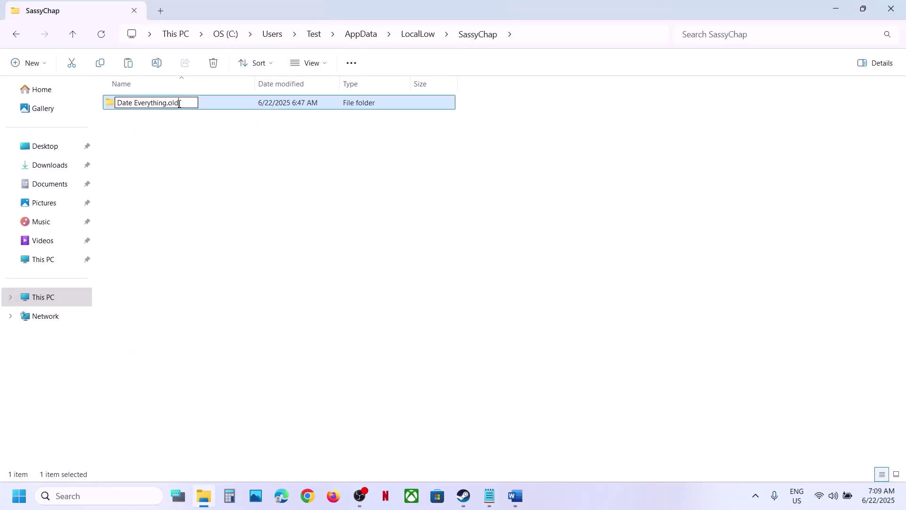
pyautogui.press('Return')
pyautogui.click(231, 167)
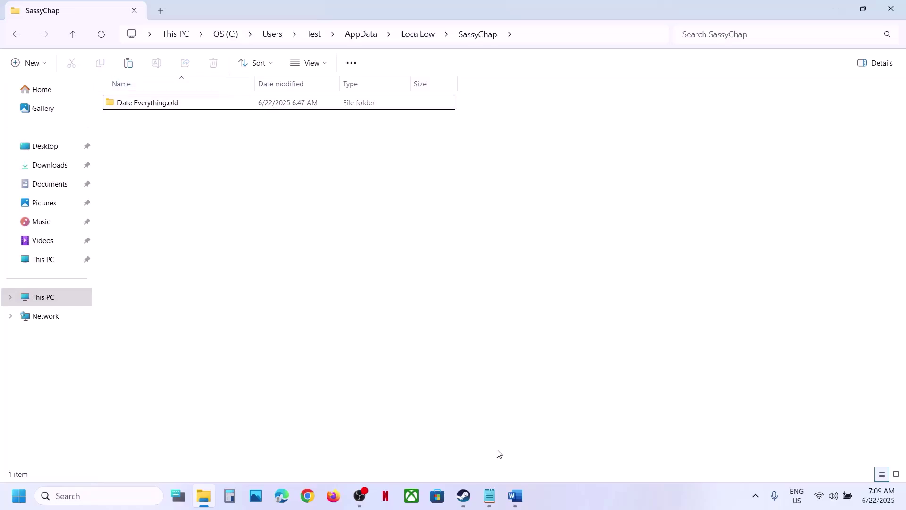
# Step: Switch between Steam and the Word guide, then scroll down to Step 5
pyautogui.click(471, 504)
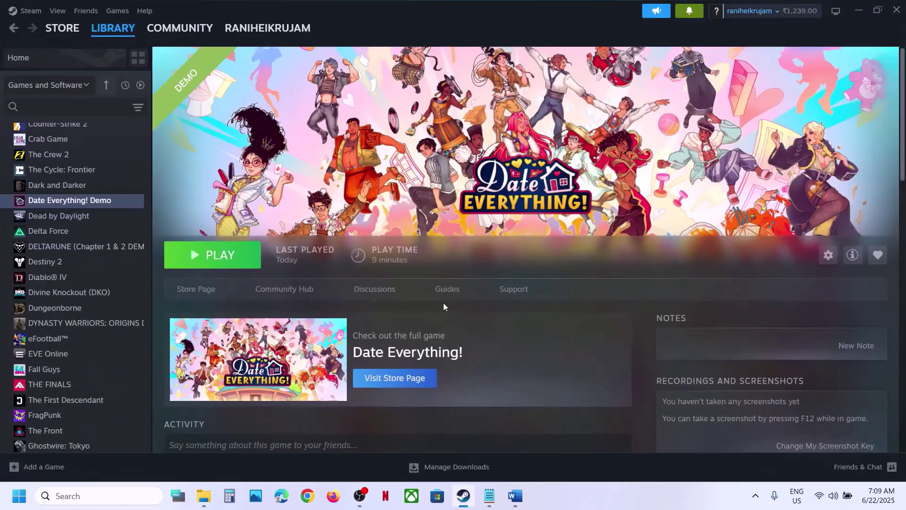
pyautogui.click(516, 504)
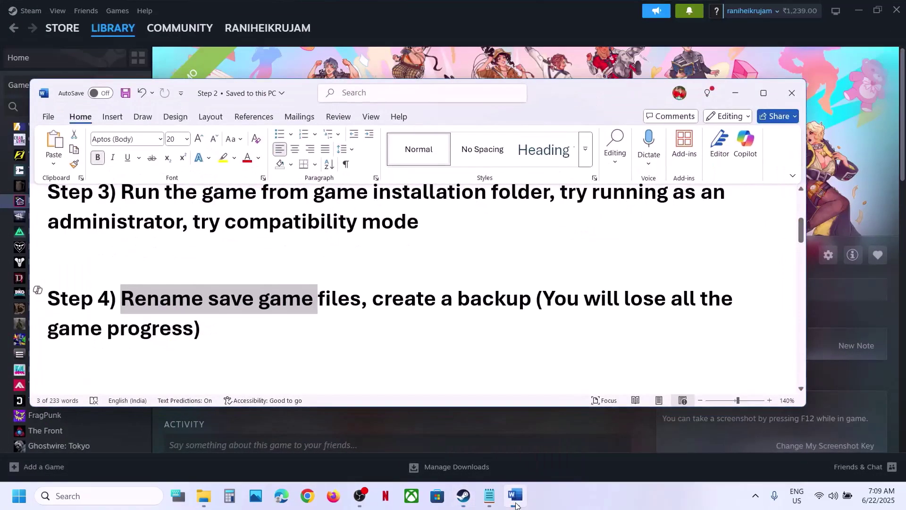
pyautogui.click(516, 504)
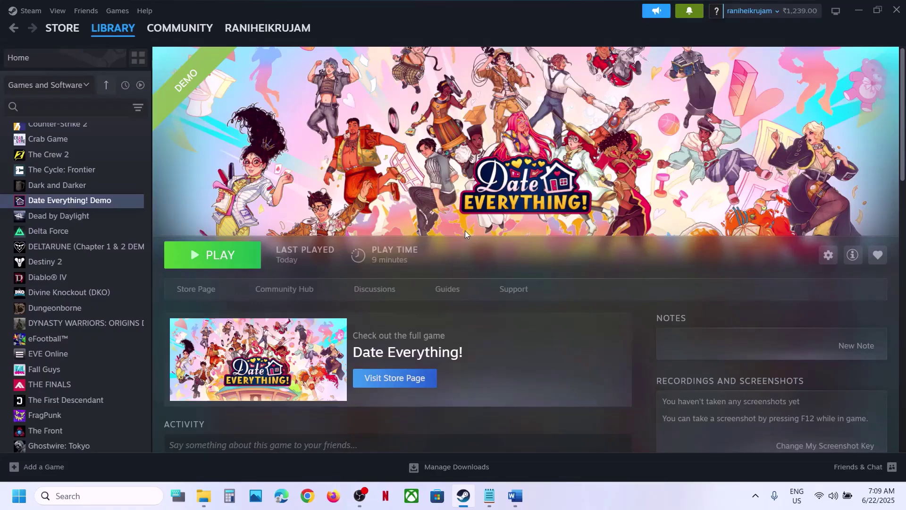
pyautogui.click(516, 495)
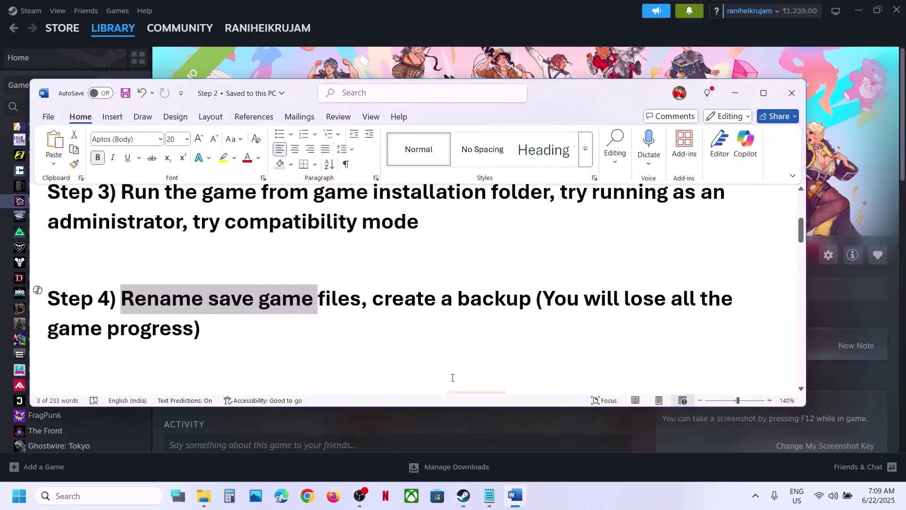
pyautogui.scroll(-2, 342, 301)
pyautogui.scroll(-1, 342, 301)
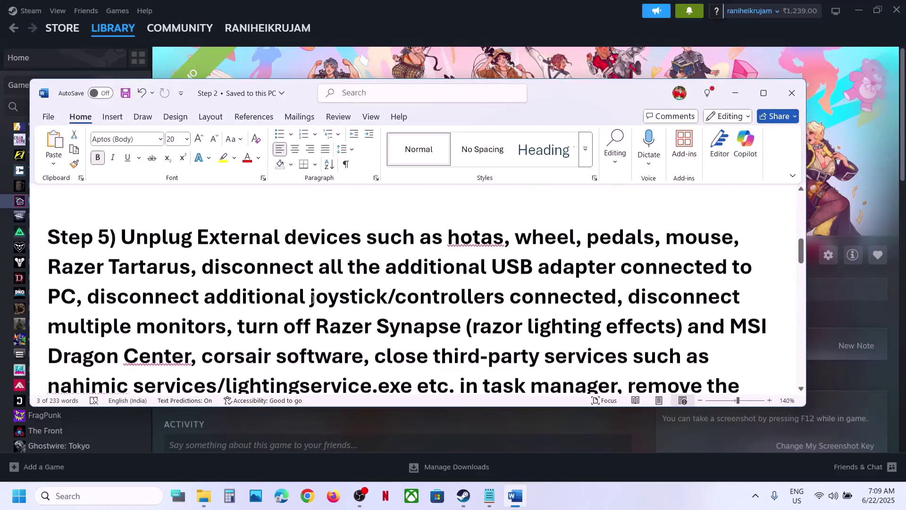
# Step: Highlight Step 5's advice on unplugging devices, disconnecting joysticks and controllers, and removing the undervolt
pyautogui.moveTo(130, 233); pyautogui.dragTo(76, 299)
pyautogui.click(76, 299)
pyautogui.scroll(-2, 94, 255)
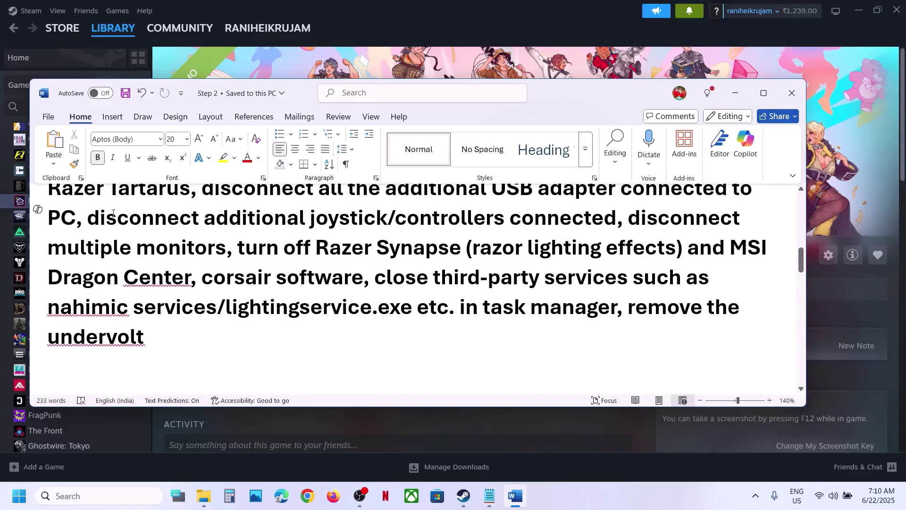
pyautogui.moveTo(93, 219); pyautogui.dragTo(741, 220)
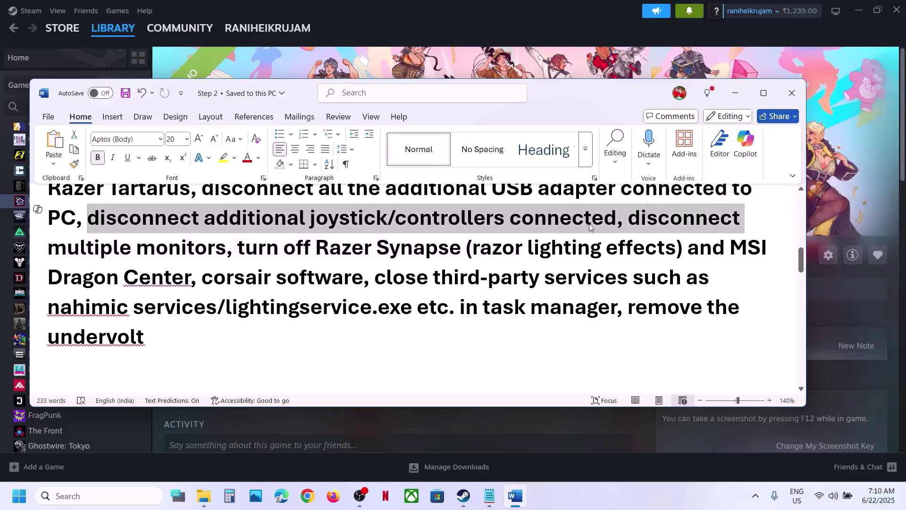
pyautogui.click(647, 227)
pyautogui.moveTo(628, 221); pyautogui.dragTo(578, 305)
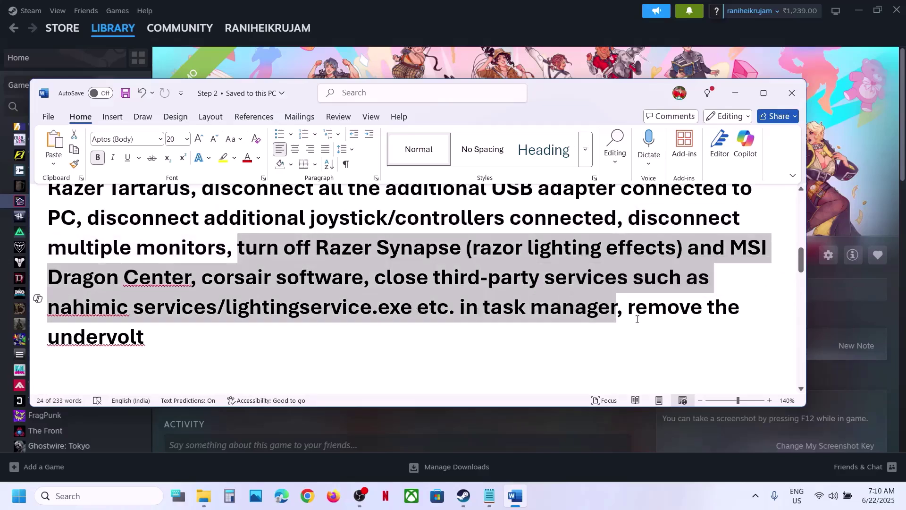
pyautogui.moveTo(625, 306); pyautogui.dragTo(690, 330)
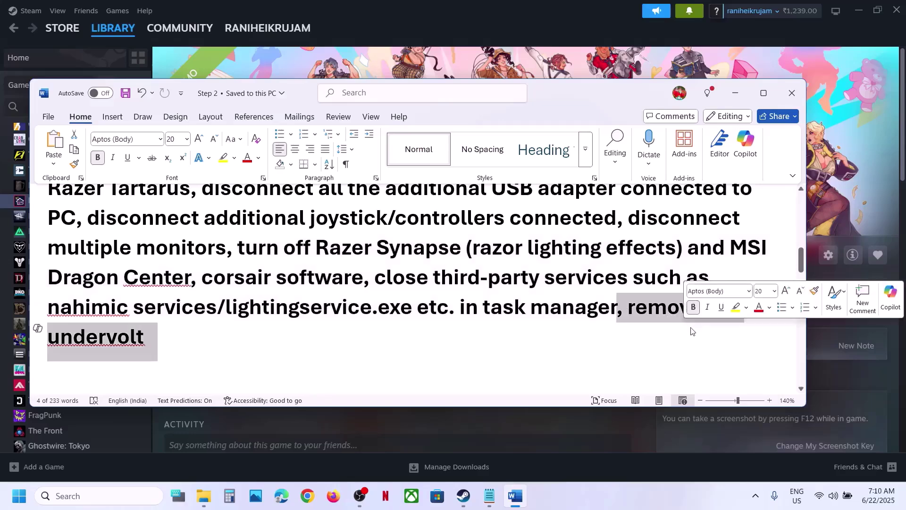
pyautogui.click(405, 352)
# Step: Highlight Step 6's 'Do not overclock', 'overclocking' and 'disable Steam Overlay' advice
pyautogui.scroll(-3, 405, 352)
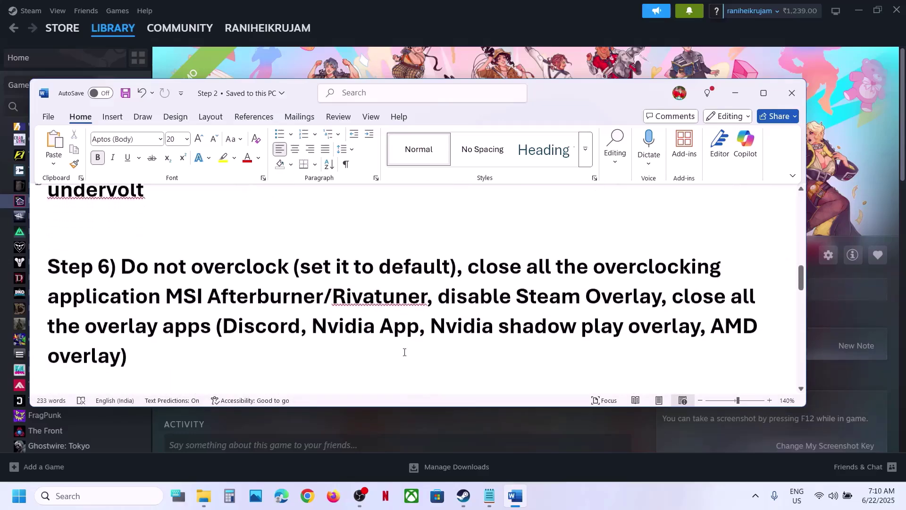
pyautogui.moveTo(122, 265); pyautogui.dragTo(419, 296)
pyautogui.click(421, 296)
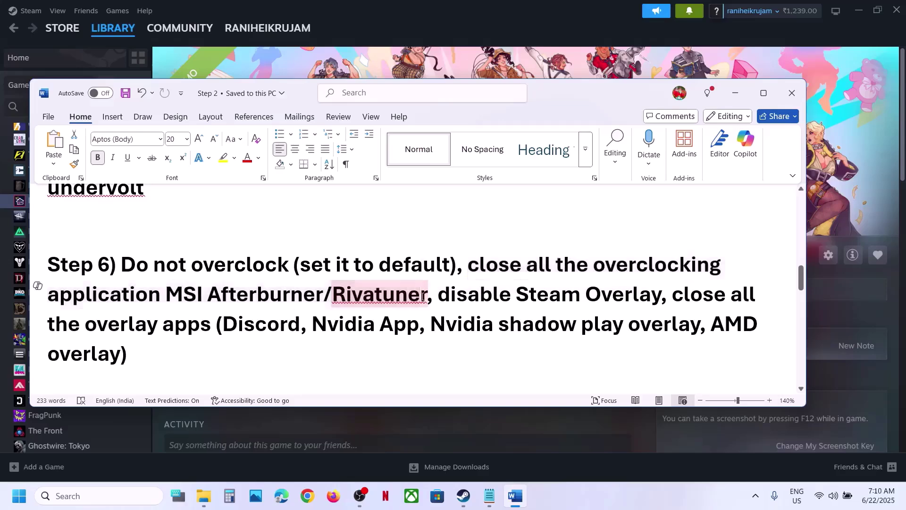
pyautogui.doubleClick(597, 275)
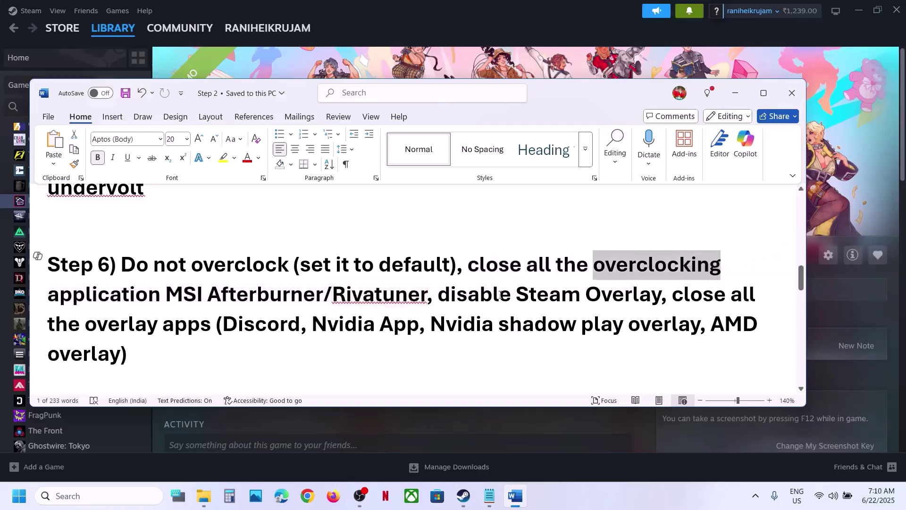
pyautogui.moveTo(456, 296); pyautogui.dragTo(664, 296)
# Step: Switch off 'Enable the Steam Overlay while in-game' in Date Everything! Demo's Properties, then return to Word
pyautogui.hotkey('alt', 'Tab')
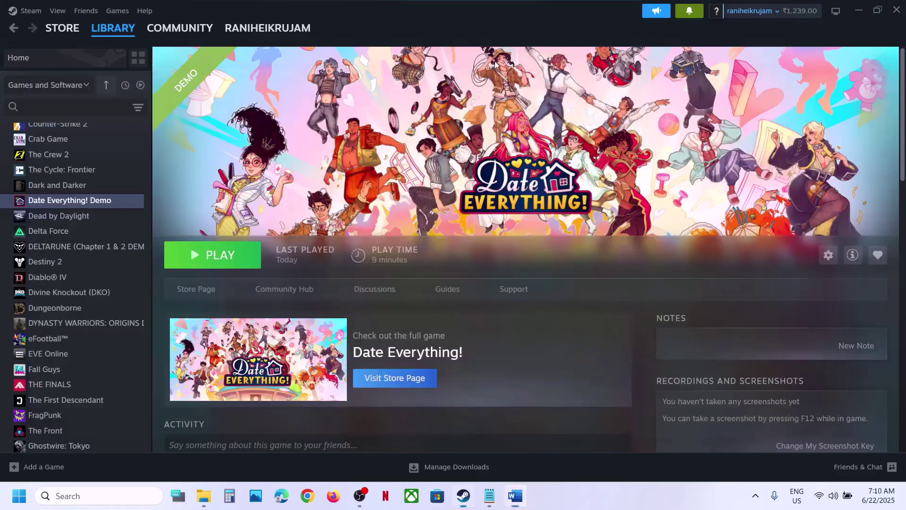
pyautogui.rightClick(112, 200)
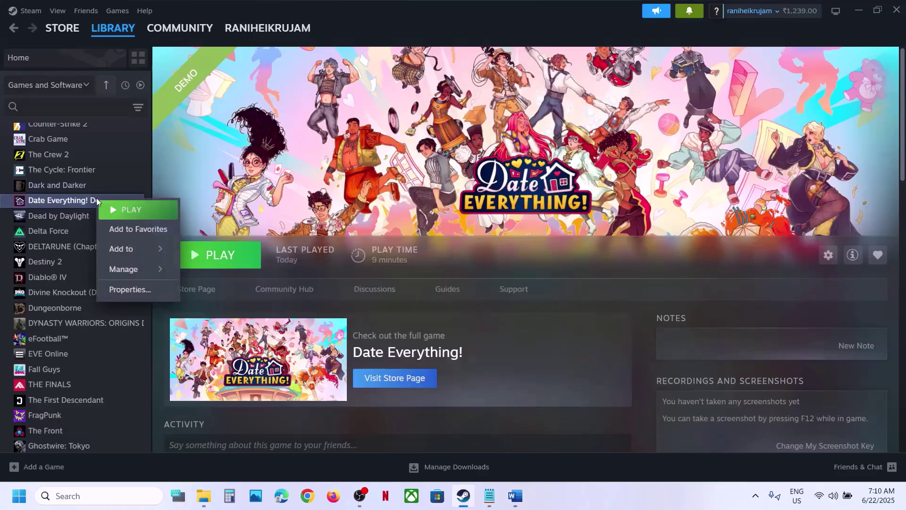
pyautogui.click(145, 290)
pyautogui.click(672, 122)
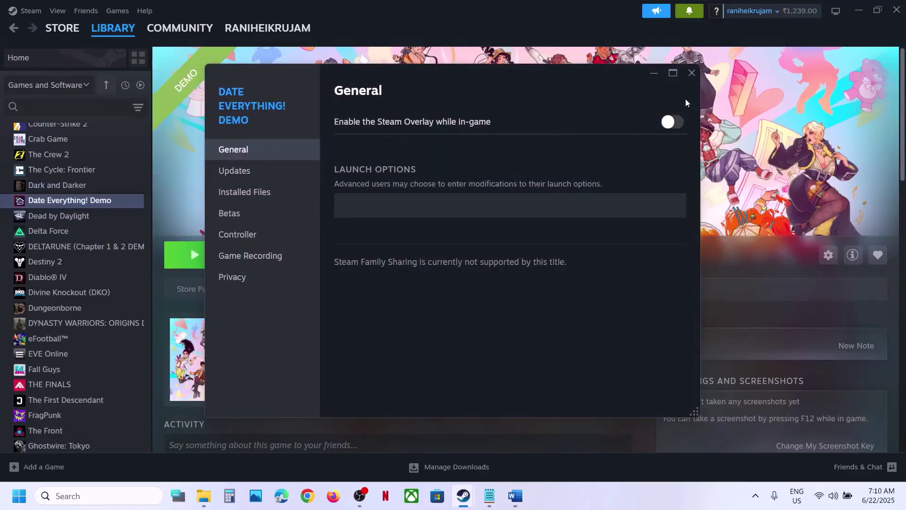
pyautogui.click(691, 74)
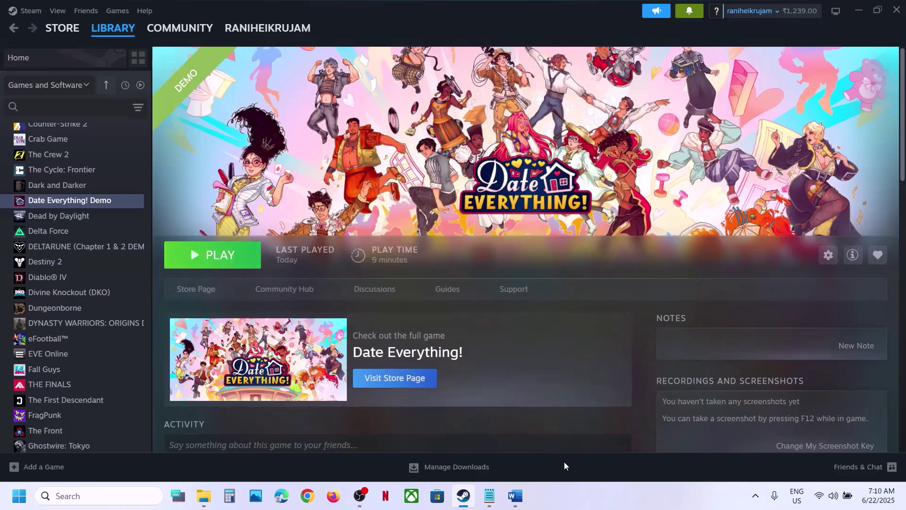
pyautogui.click(521, 499)
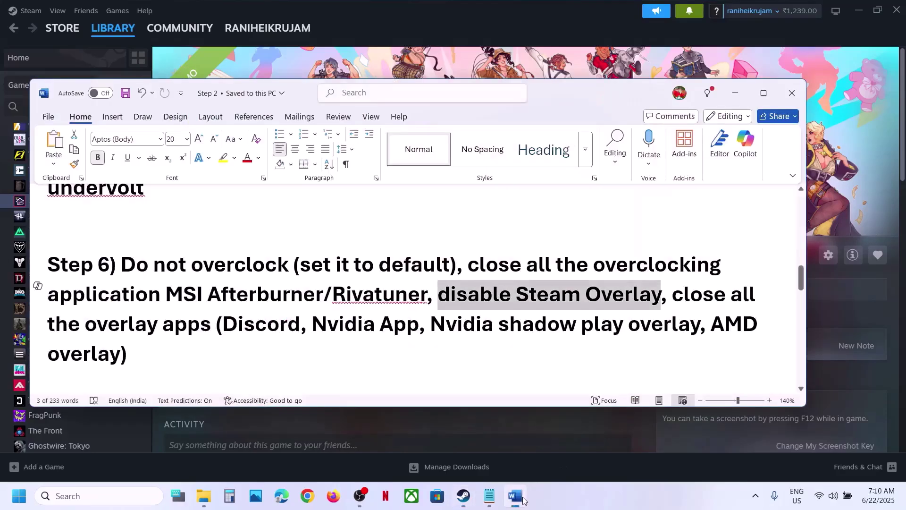
# Step: Highlight the Step 6 overlay apps: Discord, Nvidia App and the AMD overlay
pyautogui.doubleClick(259, 325)
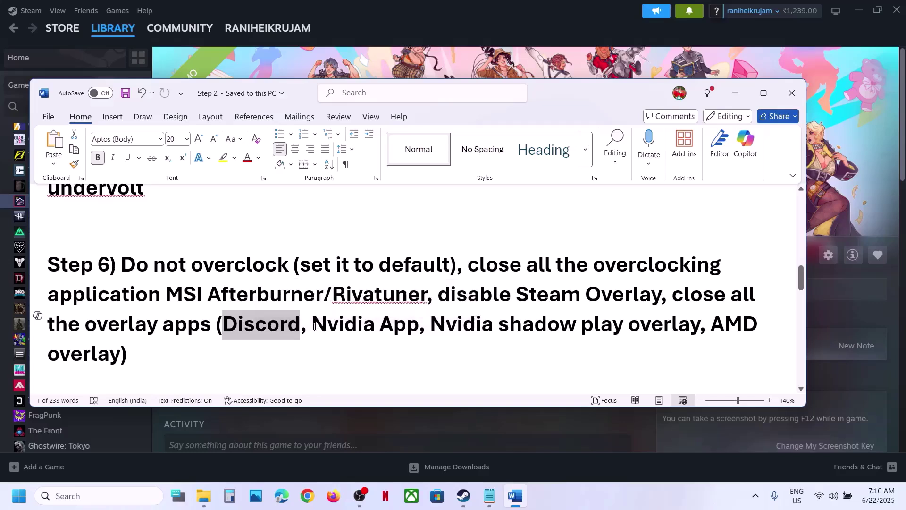
pyautogui.moveTo(313, 325); pyautogui.dragTo(417, 331)
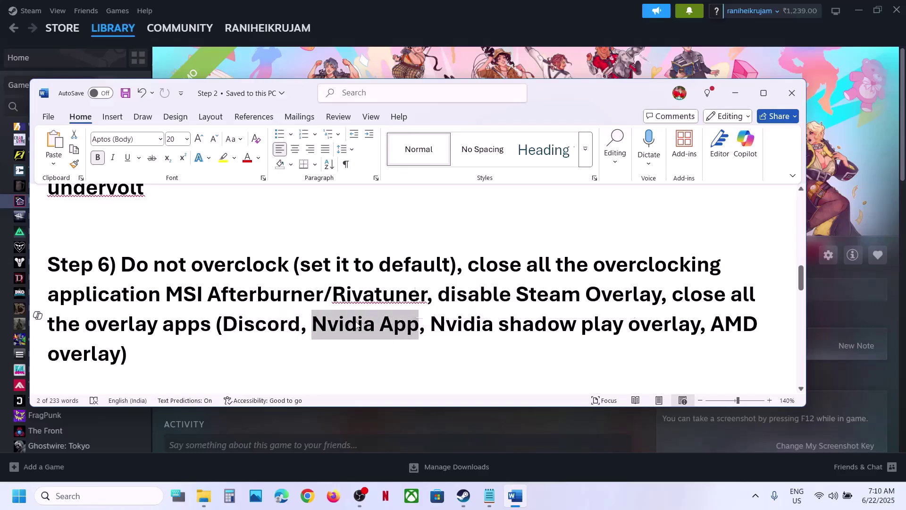
pyautogui.click(315, 296)
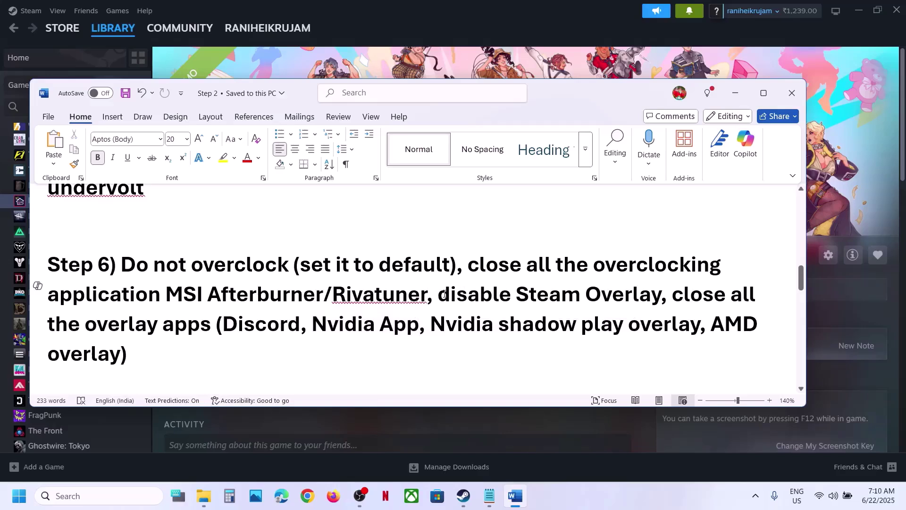
pyautogui.moveTo(444, 294); pyautogui.dragTo(565, 344)
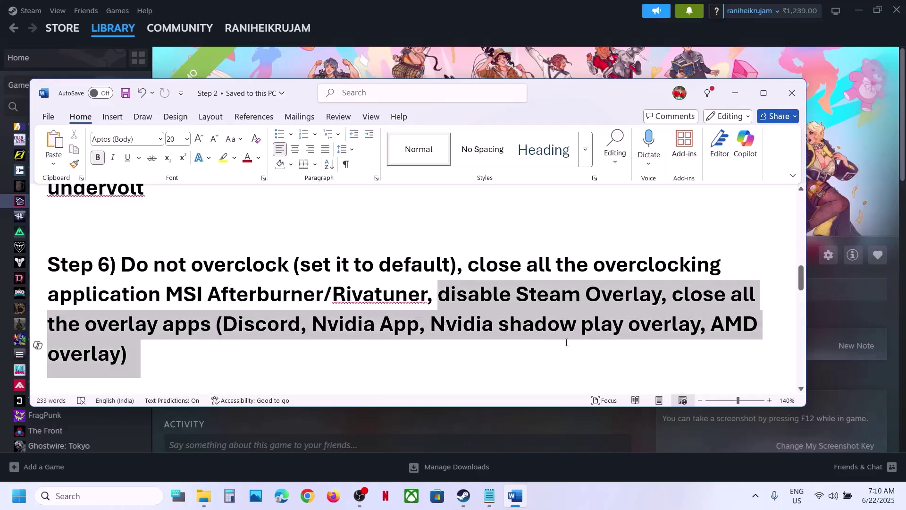
pyautogui.click(382, 356)
# Step: Highlight the Step 7 clean driver install heading and its NVIDIA and AMD links, then go to the drivers site
pyautogui.scroll(-3, 383, 354)
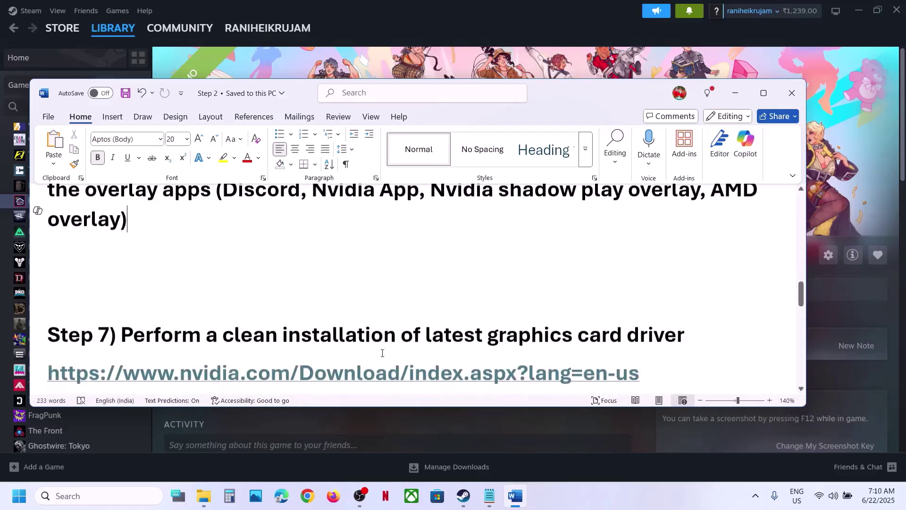
pyautogui.scroll(-2, 383, 353)
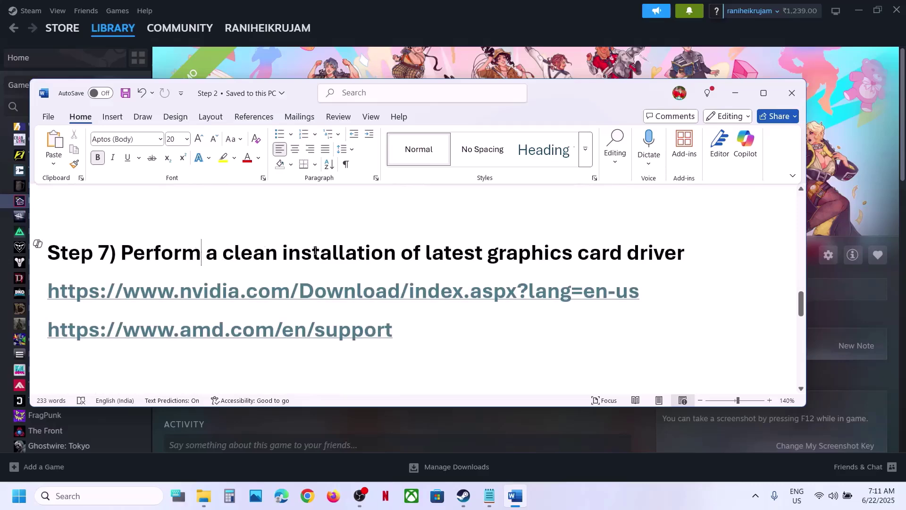
pyautogui.moveTo(196, 251); pyautogui.dragTo(616, 259)
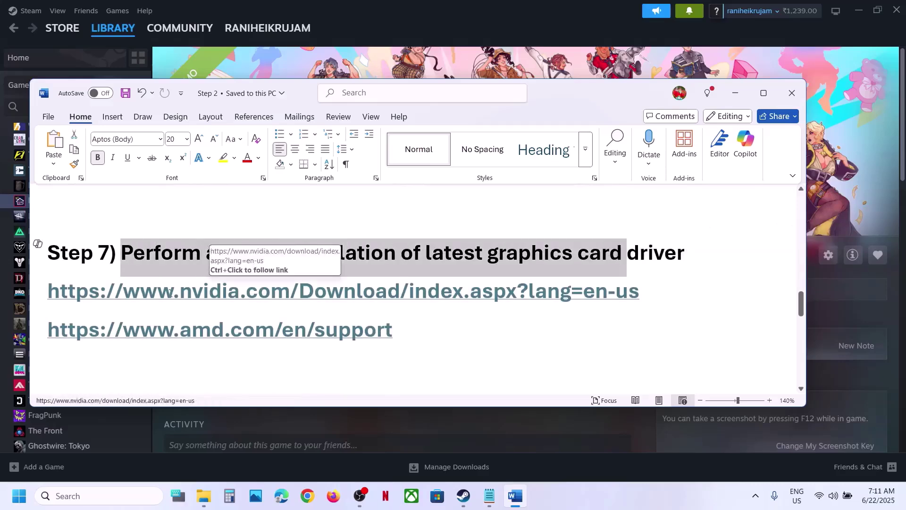
pyautogui.moveTo(173, 291); pyautogui.dragTo(427, 290)
pyautogui.moveTo(150, 324); pyautogui.dragTo(307, 327)
pyautogui.moveTo(173, 295); pyautogui.dragTo(344, 293)
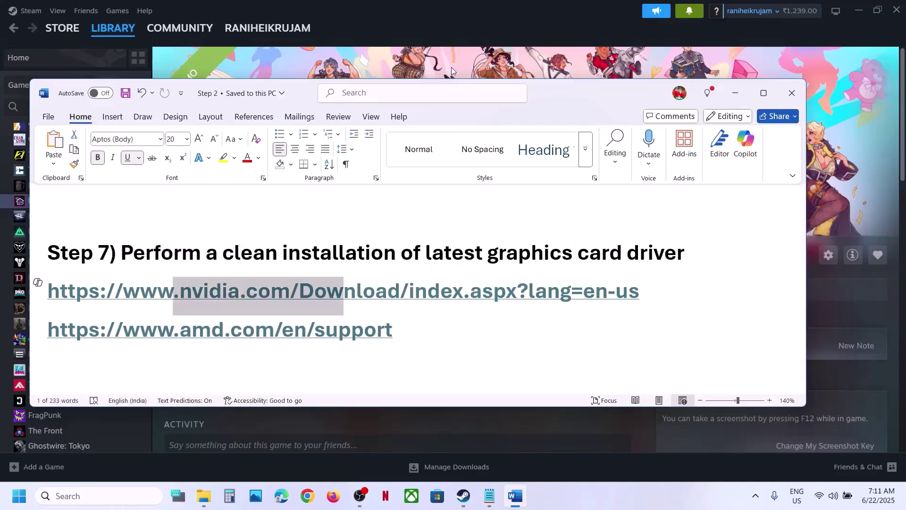
pyautogui.click(449, 66)
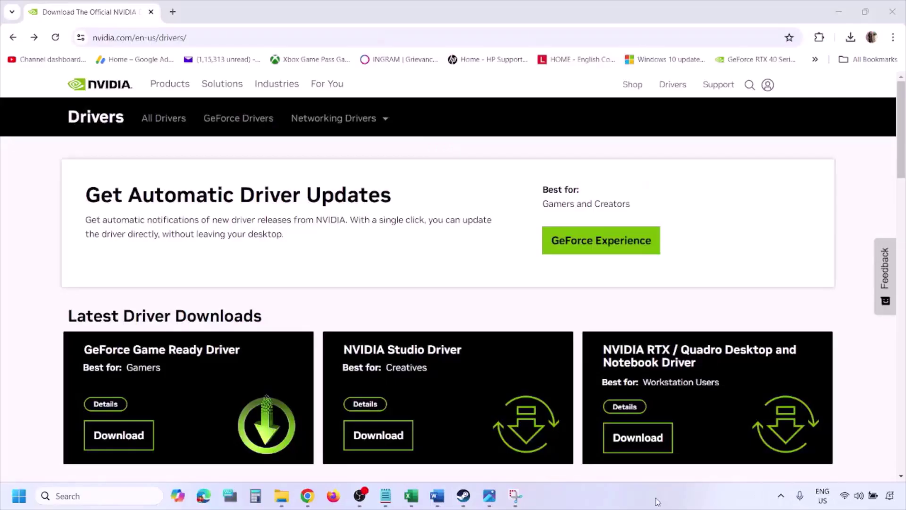
# Step: Run the NVIDIA manual driver search for the GeForce RTX 3050 Laptop GPU on Windows 11
pyautogui.scroll(-10, 212, 288)
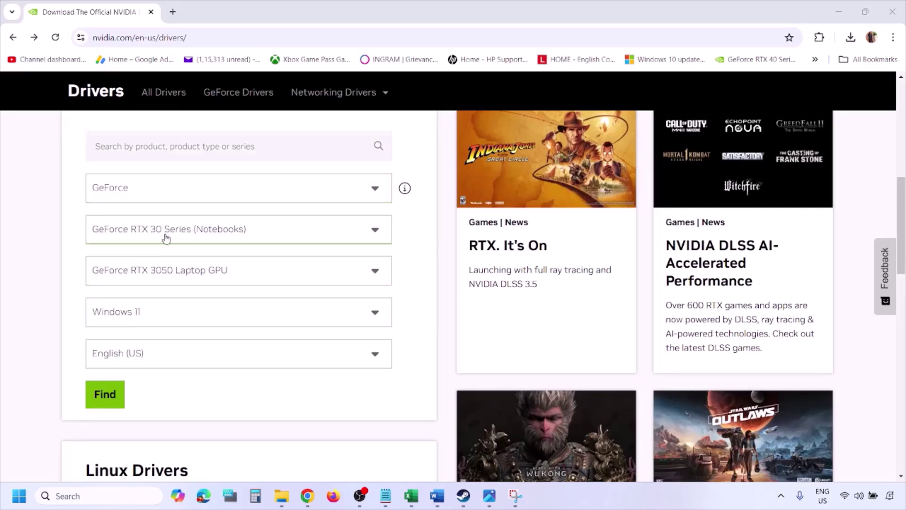
pyautogui.click(150, 315)
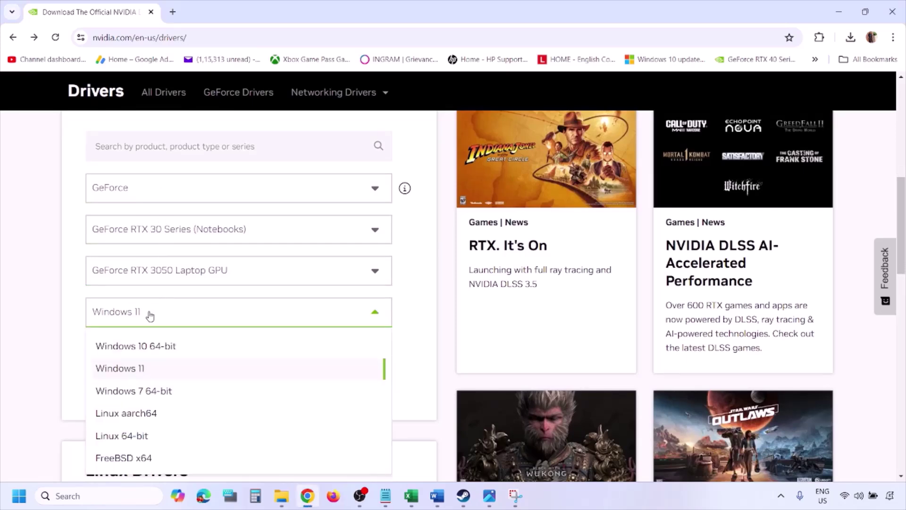
pyautogui.click(132, 371)
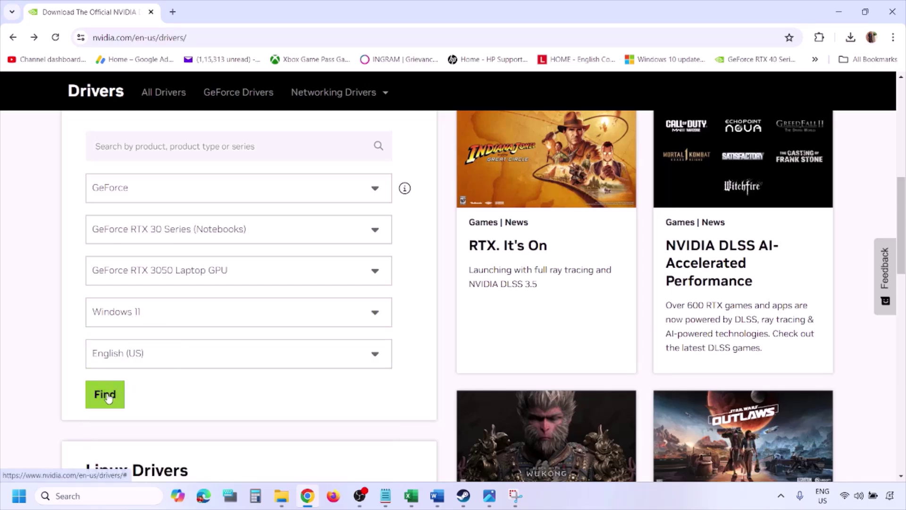
pyautogui.click(108, 397)
pyautogui.click(489, 497)
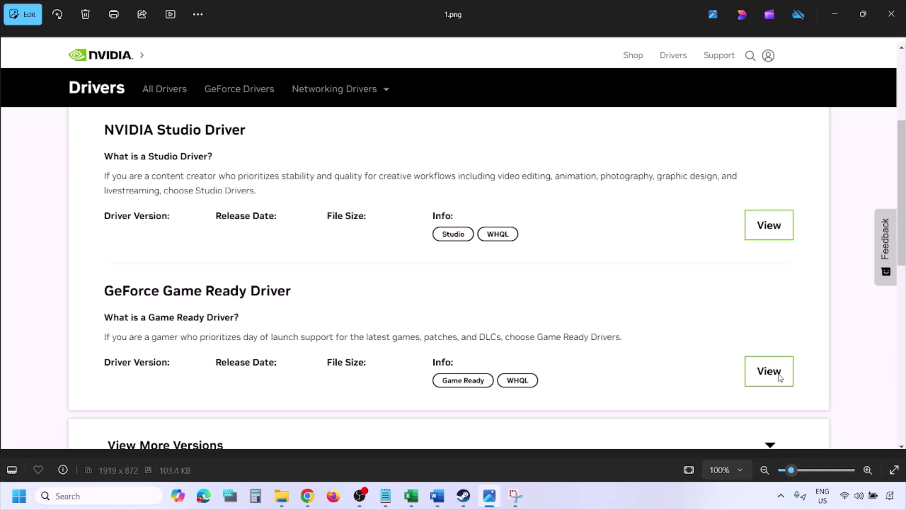
# Step: Page through the NVIDIA download, installer and custom installation screenshots, then view the restart choices
pyautogui.press('Right')
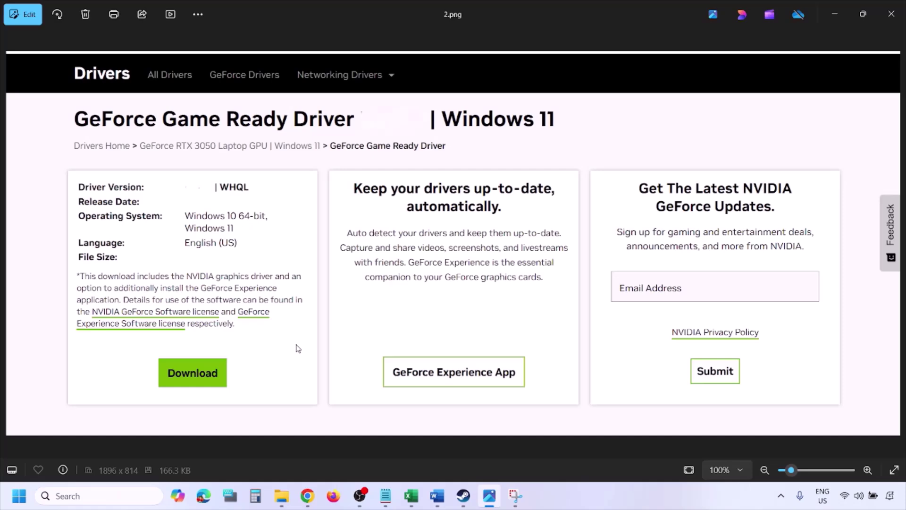
pyautogui.press('Right')
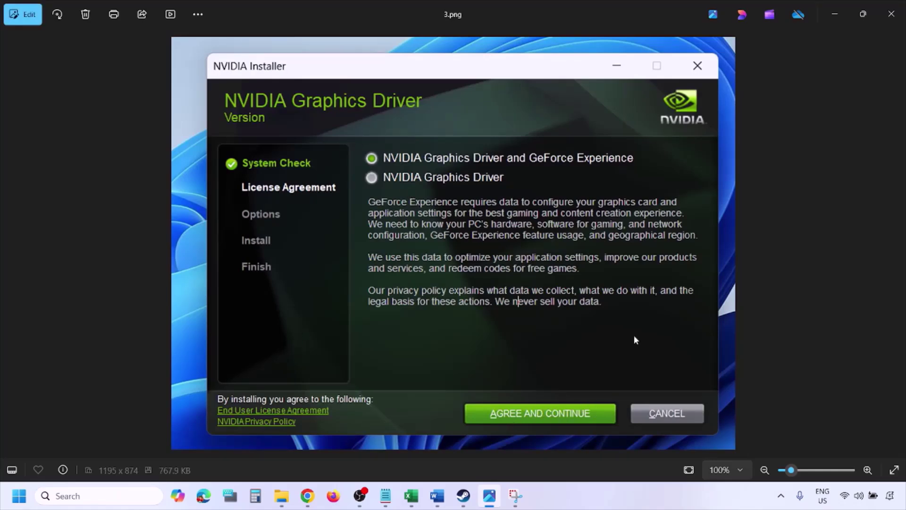
pyautogui.press('Right')
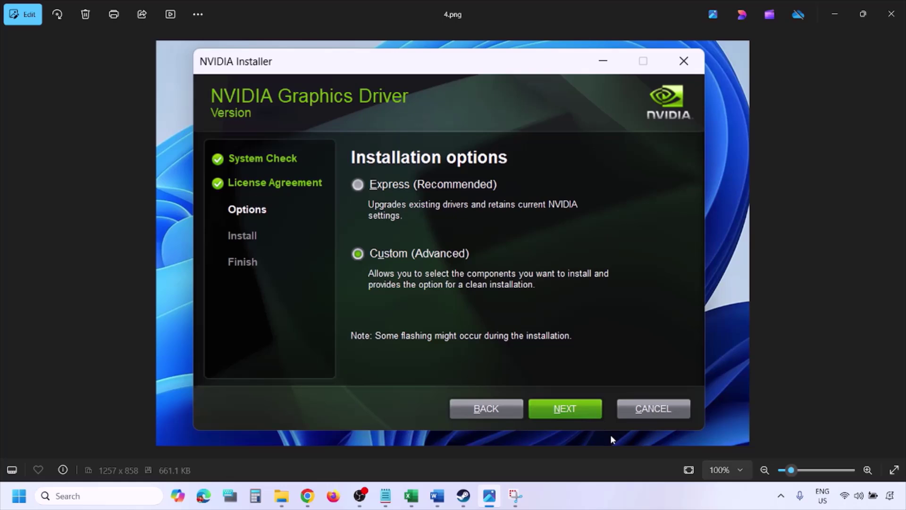
pyautogui.press('Right')
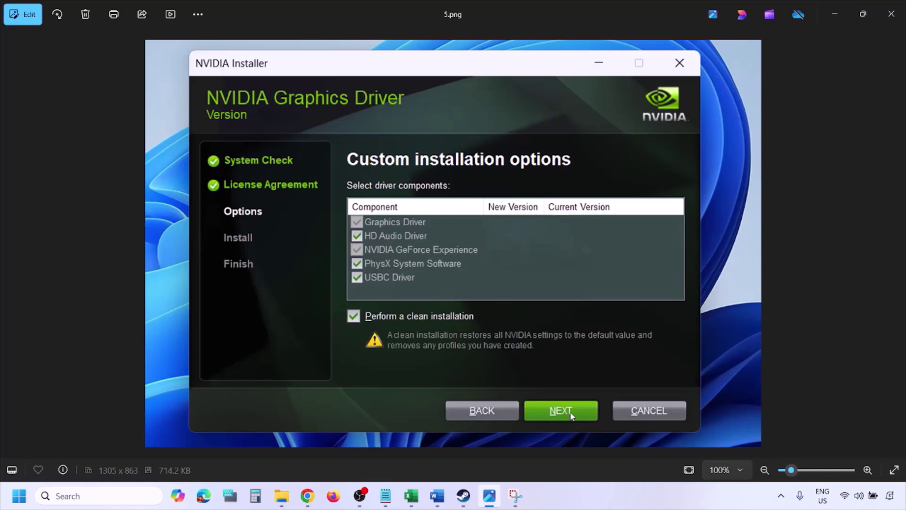
pyautogui.click(18, 496)
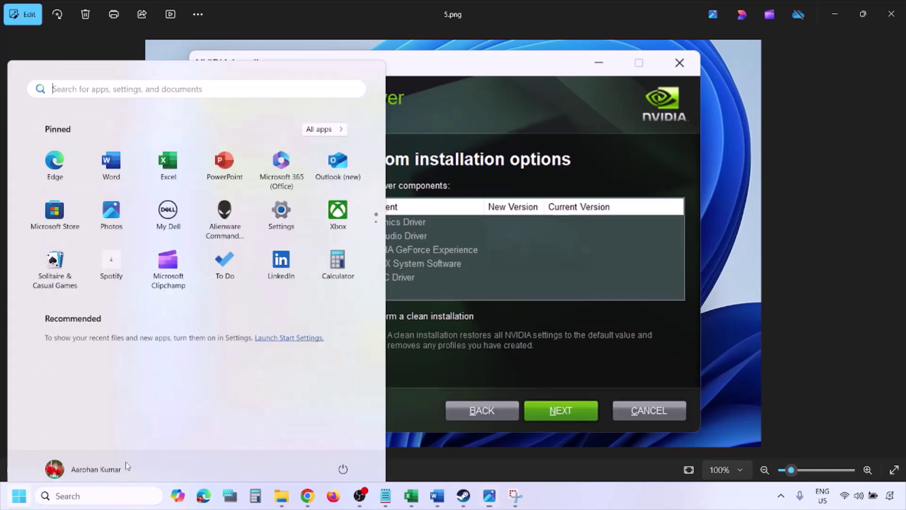
pyautogui.click(344, 455)
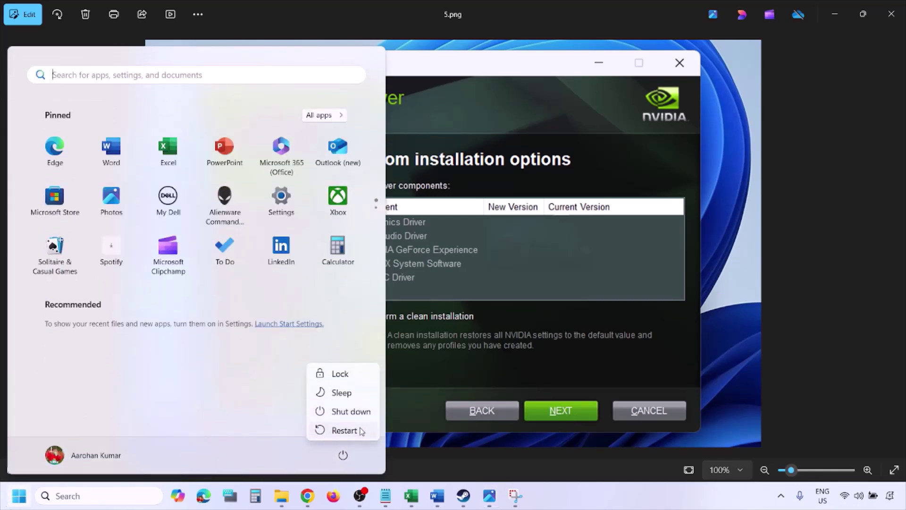
pyautogui.press('Right')
pyautogui.press('Right')
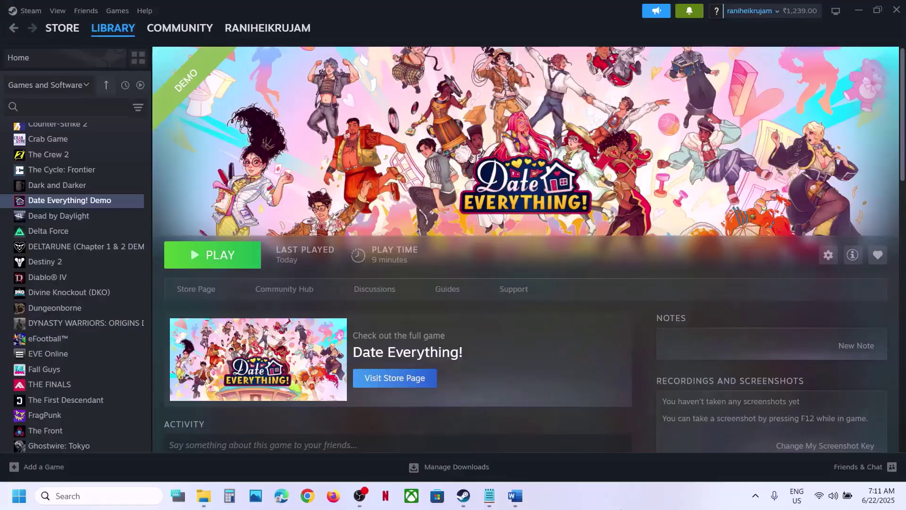
# Step: Select 'graphics' in Step 8 of the Word guide and start a Windows search
pyautogui.click(516, 495)
pyautogui.scroll(-4, 423, 262)
pyautogui.scroll(1, 424, 262)
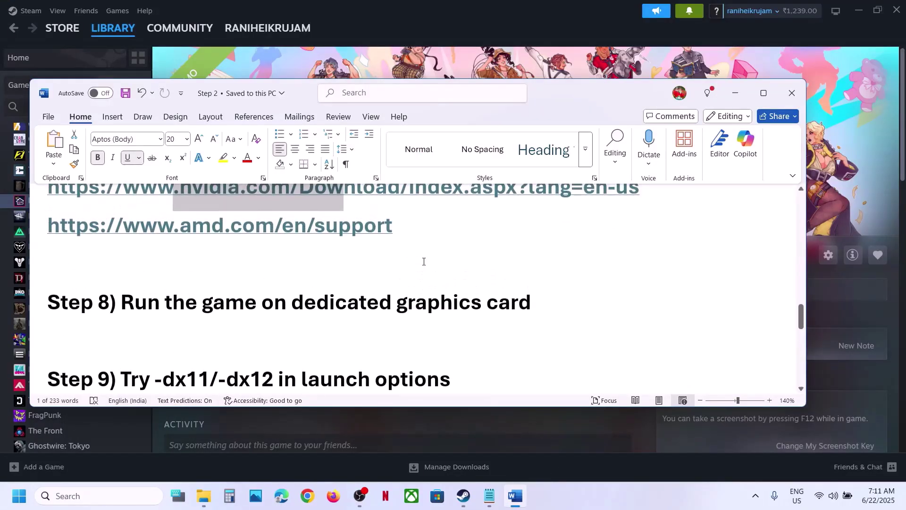
pyautogui.doubleClick(435, 300)
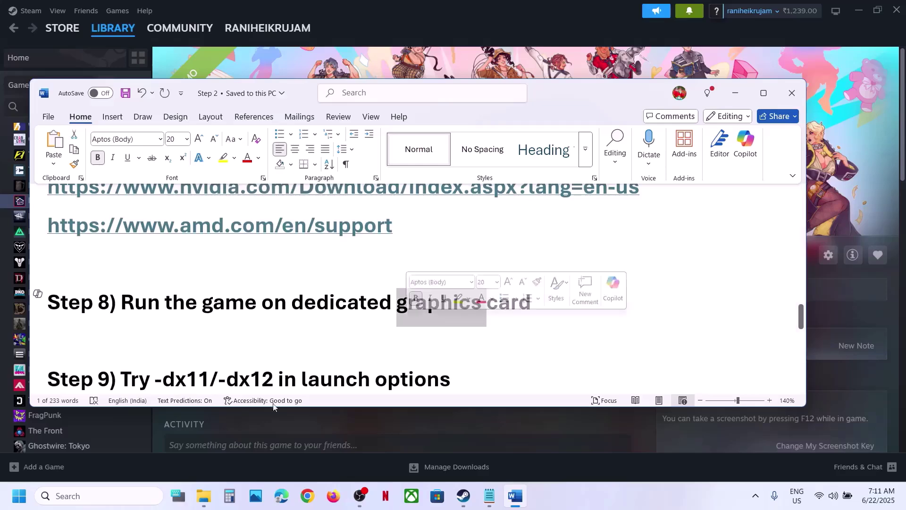
pyautogui.click(98, 494)
# Step: Open Graphics settings and add Date Everything.exe from the Date Everything! Demo folder as a desktop app
pyautogui.write('graphics')
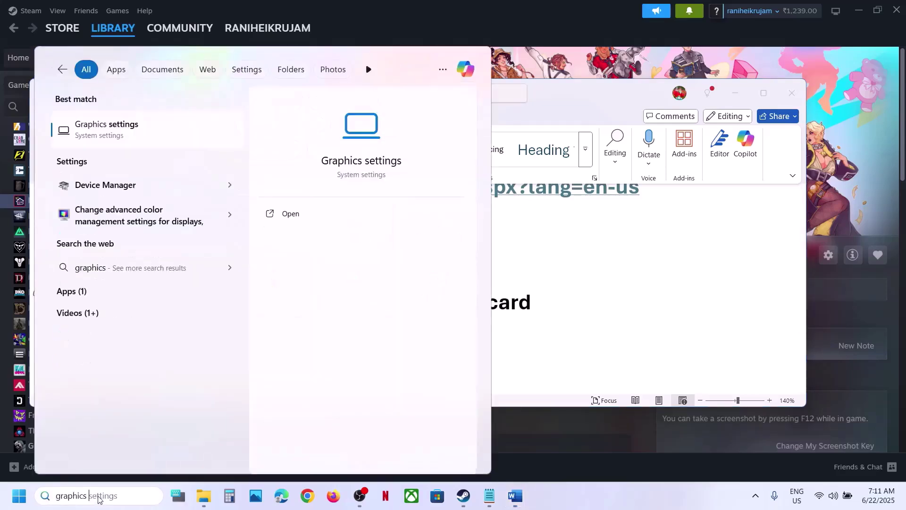
pyautogui.press('Return')
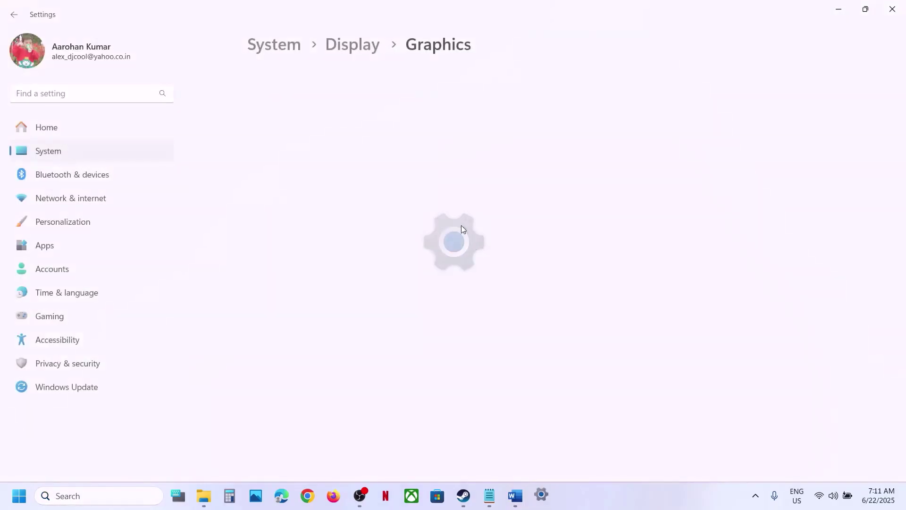
pyautogui.click(697, 327)
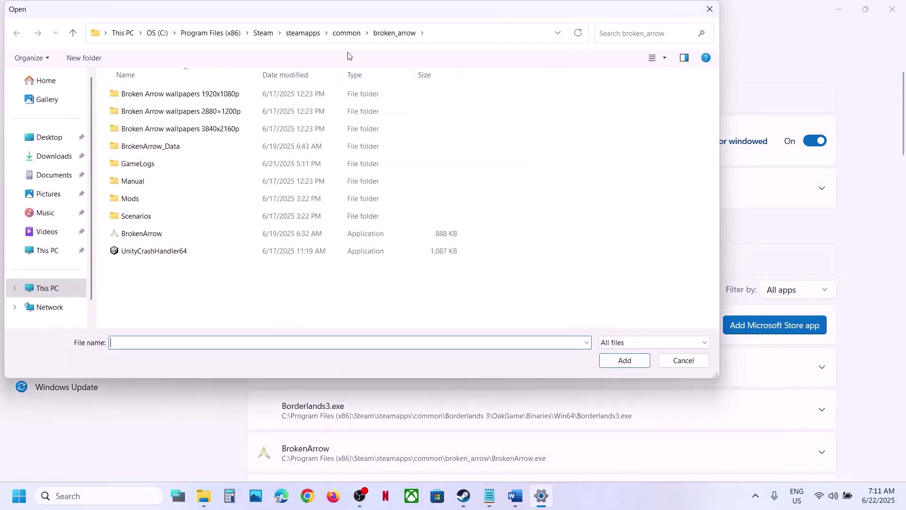
pyautogui.click(346, 33)
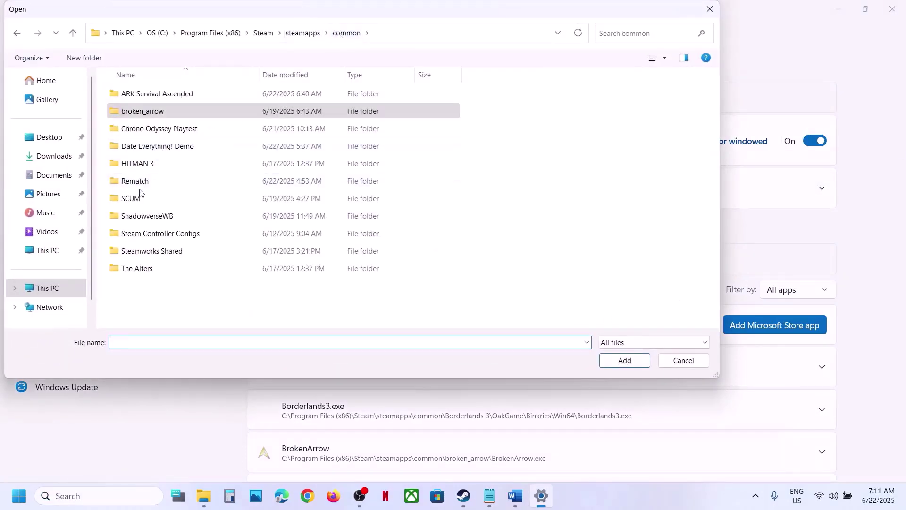
pyautogui.doubleClick(152, 152)
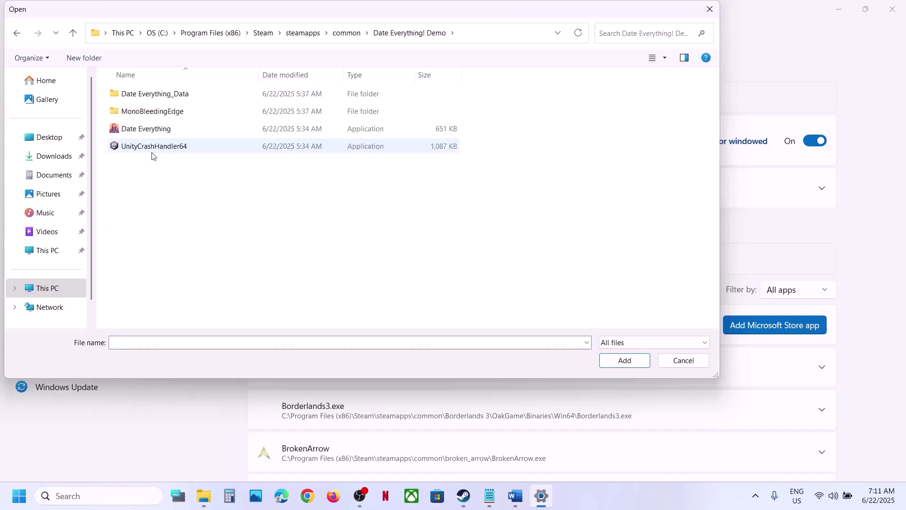
pyautogui.click(163, 130)
pyautogui.click(602, 363)
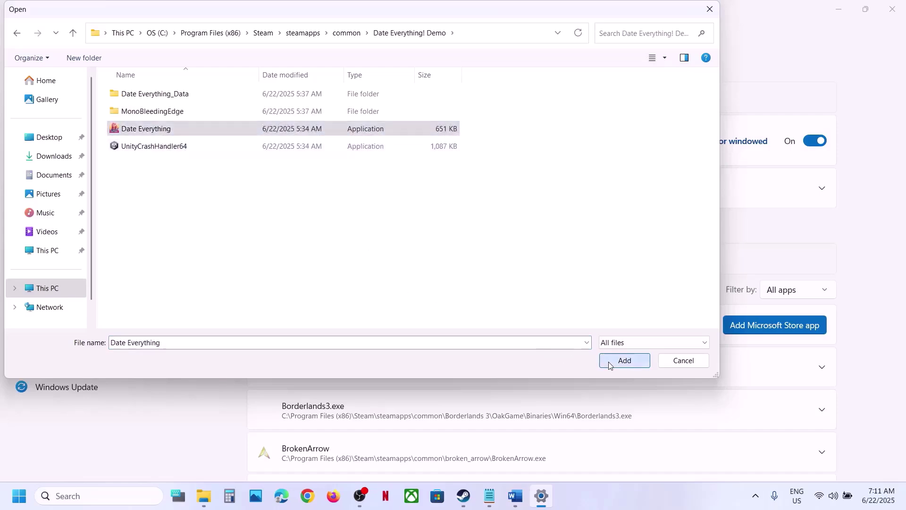
# Step: Set Date Everything's GPU preference to High Performance (NVIDIA RTX 3050) and close Settings
pyautogui.scroll(-2, 547, 343)
pyautogui.scroll(-4, 545, 343)
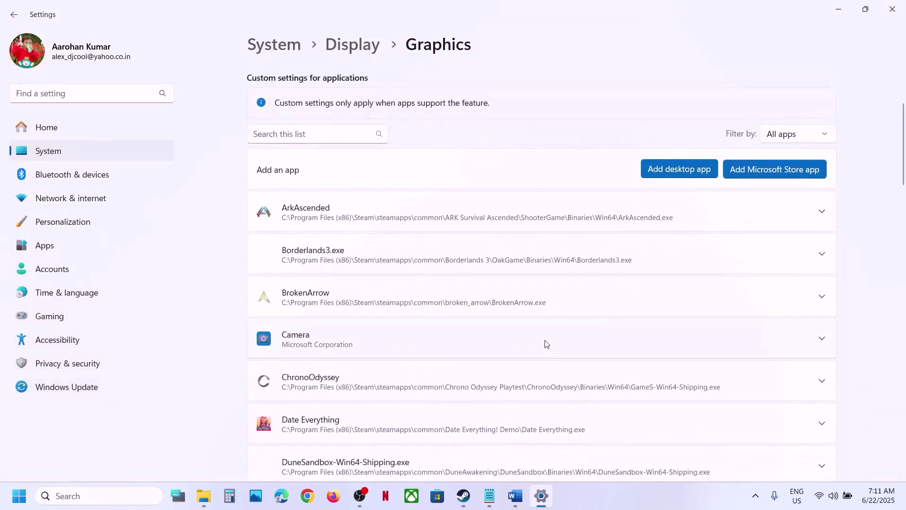
pyautogui.click(458, 325)
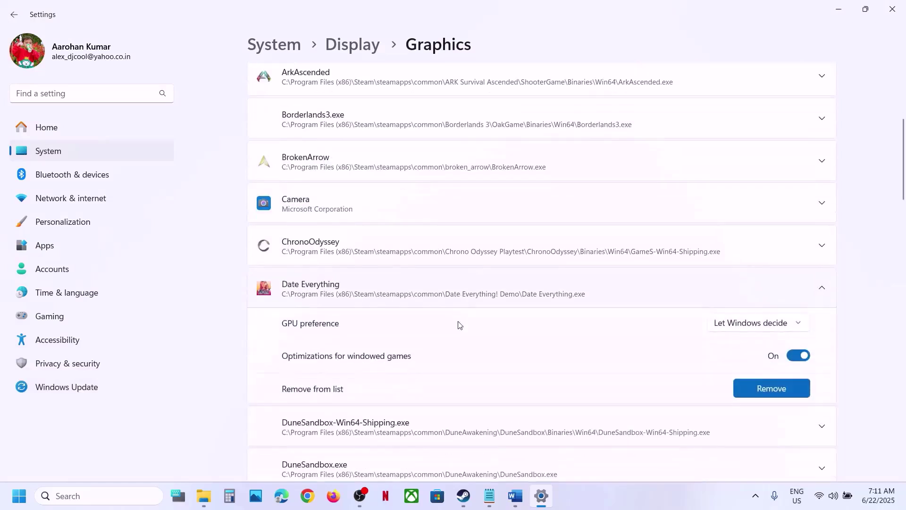
pyautogui.click(733, 326)
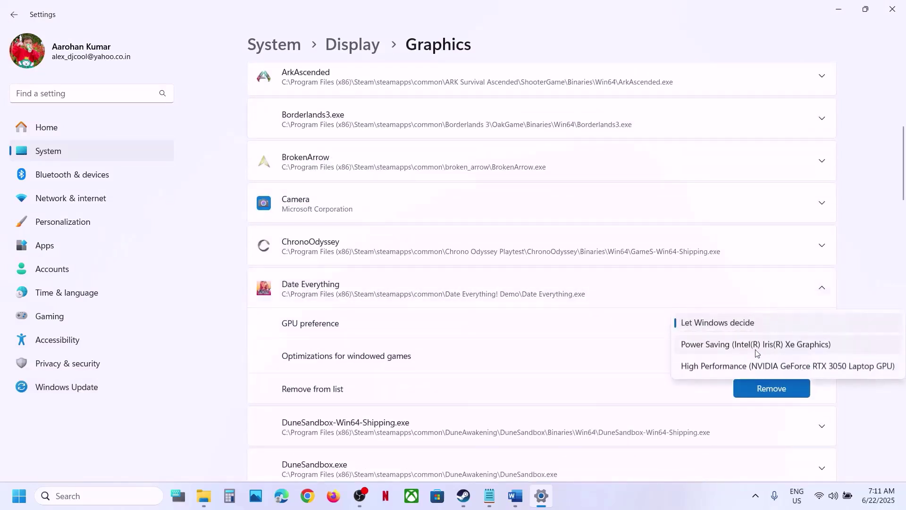
pyautogui.click(765, 367)
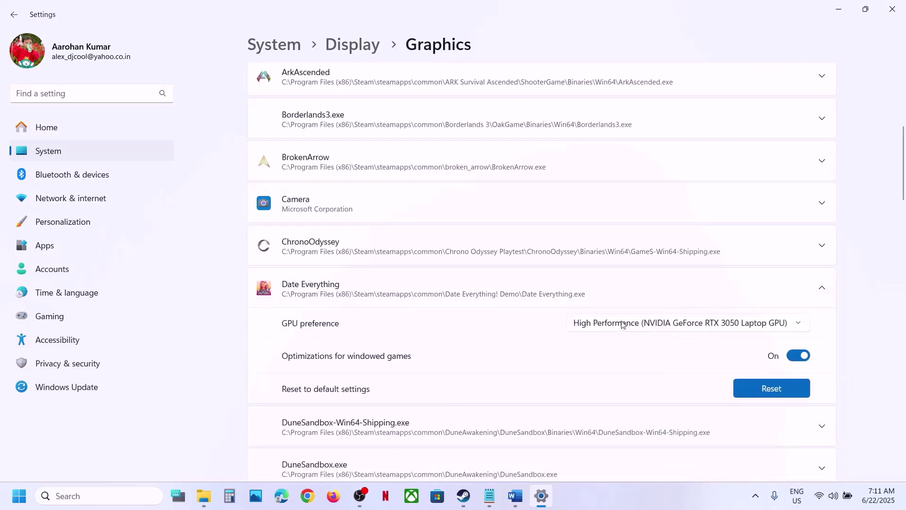
pyautogui.click(892, 9)
# Step: Set Date Everything! Demo's Steam launch options to -dx11
pyautogui.scroll(-2, 357, 338)
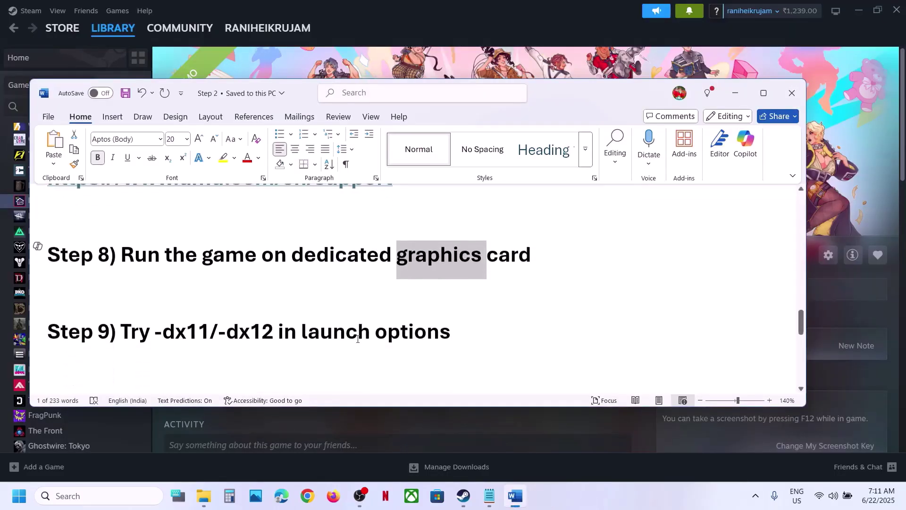
pyautogui.click(342, 53)
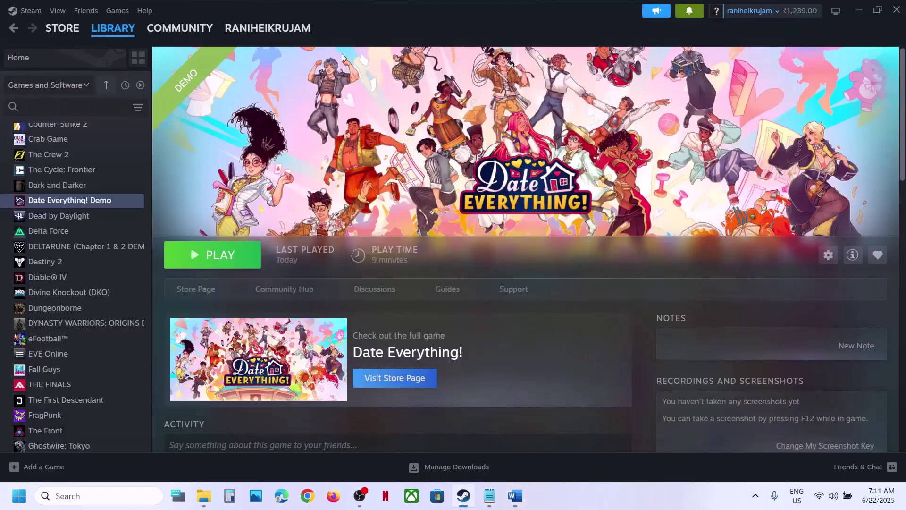
pyautogui.rightClick(81, 204)
pyautogui.click(113, 296)
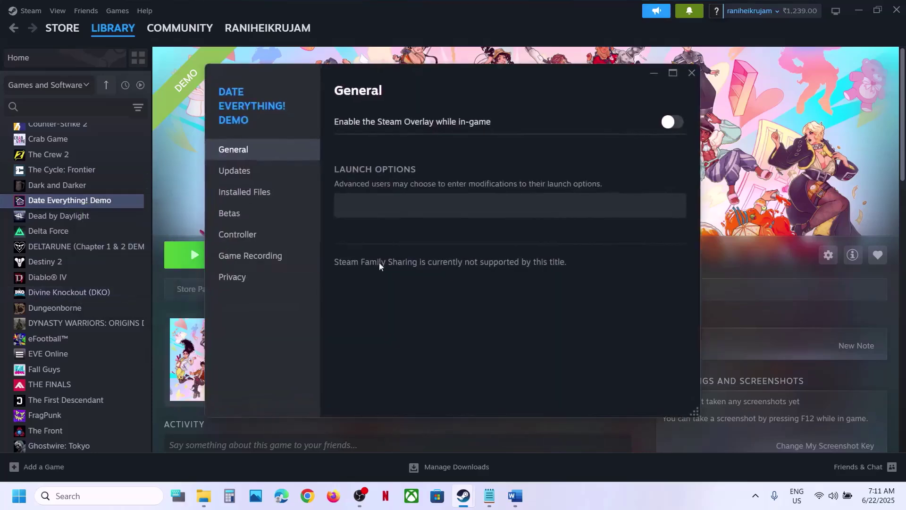
pyautogui.click(405, 202)
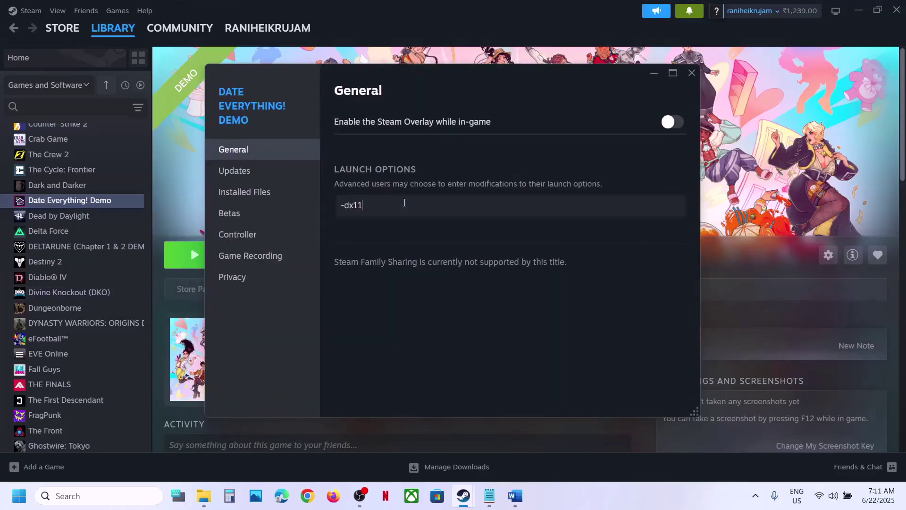
pyautogui.click(693, 73)
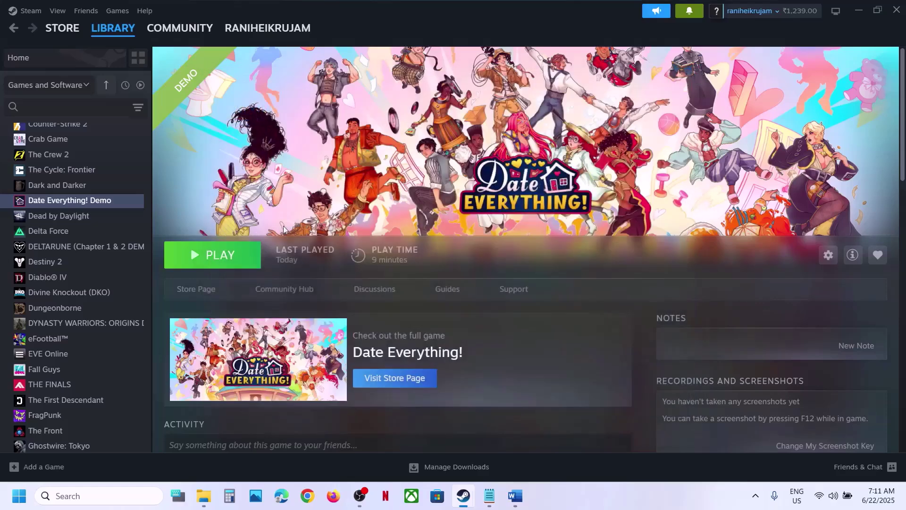
# Step: Change the launch options to -dx12, then delete them so they are empty
pyautogui.rightClick(93, 204)
pyautogui.click(125, 292)
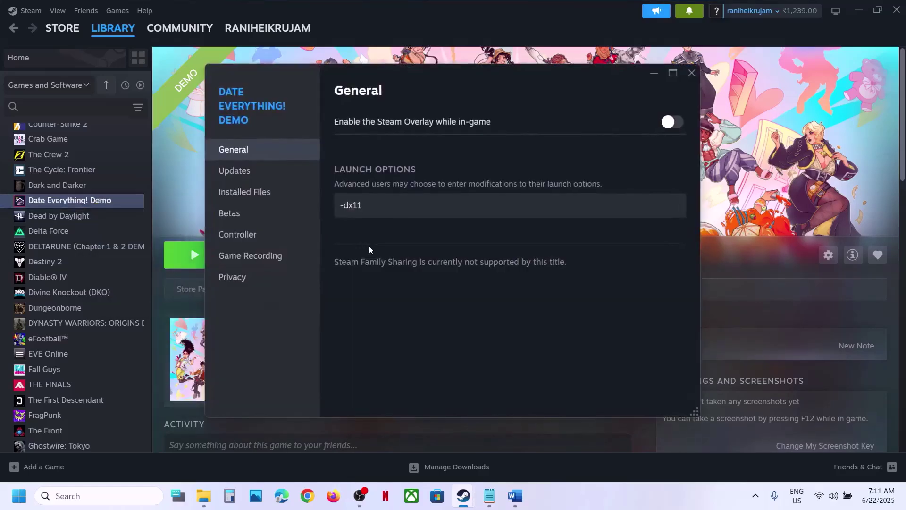
pyautogui.write('-d')
pyautogui.moveTo(397, 206); pyautogui.dragTo(342, 212)
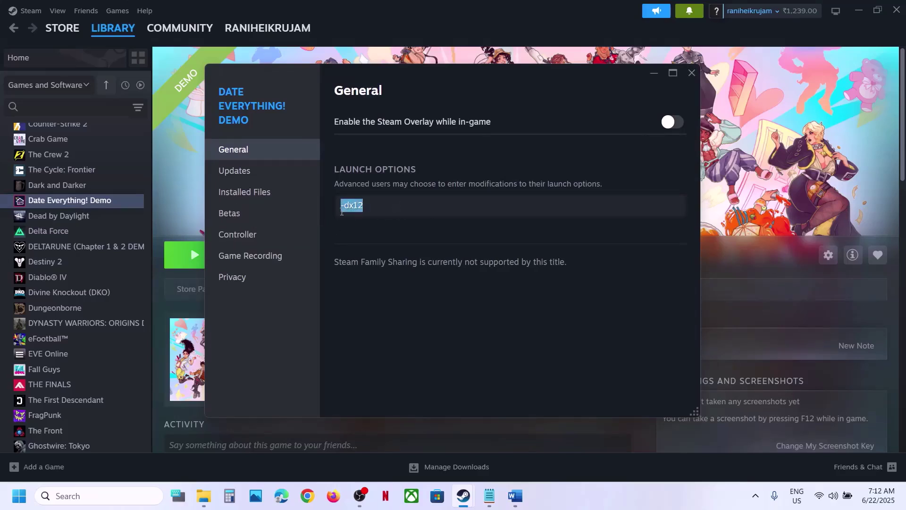
pyautogui.press('BackSpace')
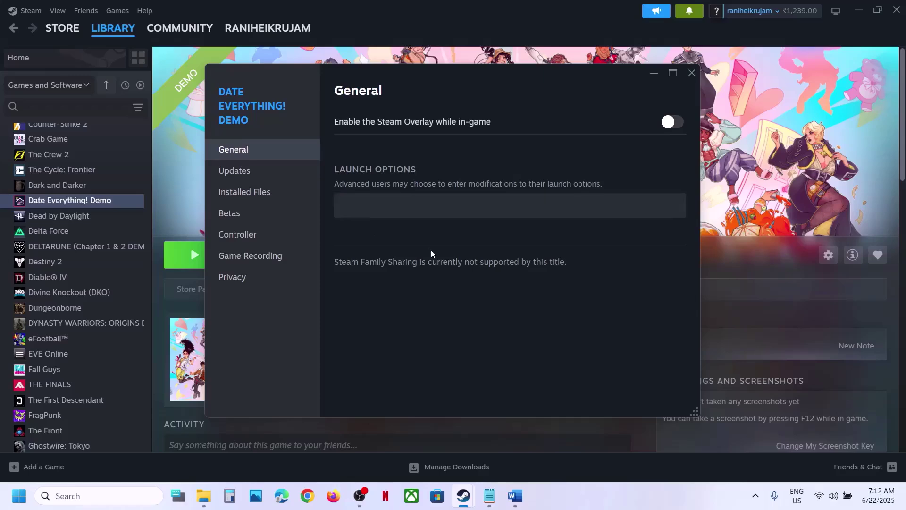
pyautogui.click(692, 73)
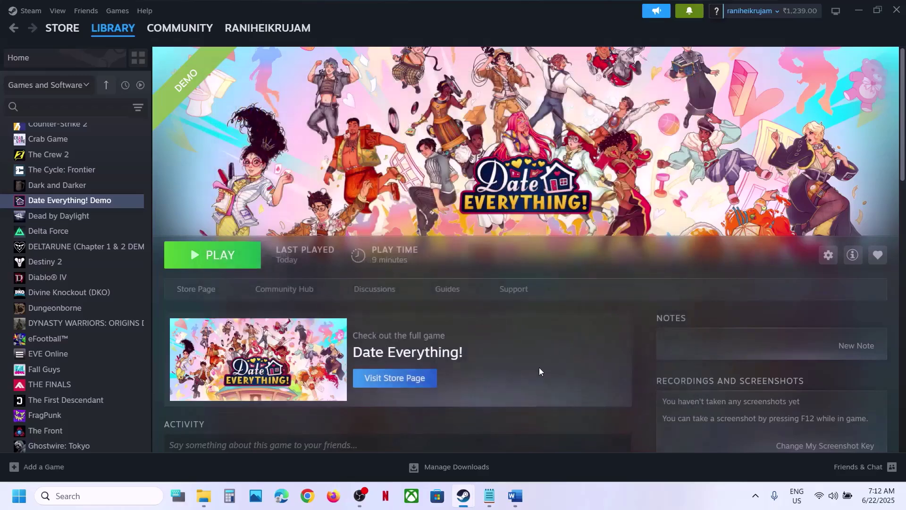
# Step: Select 'Update Windows' in Step 10 of the Word guide
pyautogui.click(516, 495)
pyautogui.scroll(-2, 357, 286)
pyautogui.scroll(1, 356, 286)
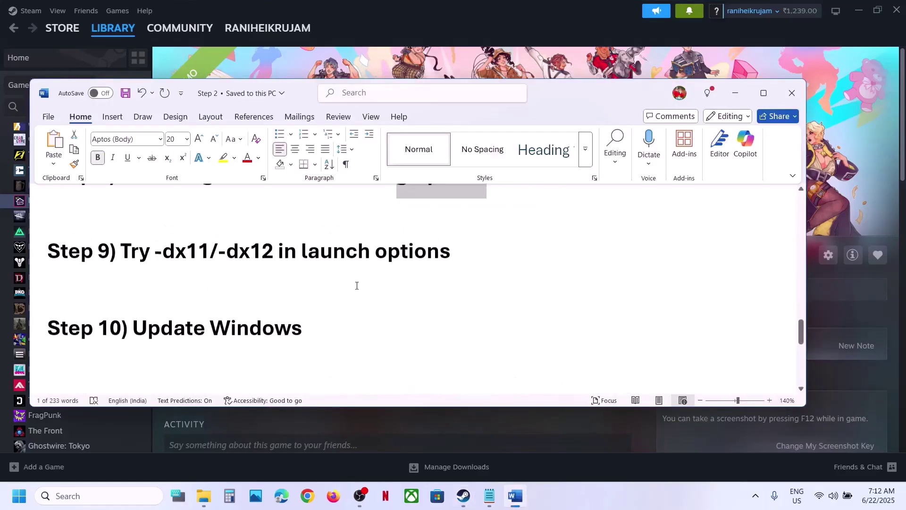
pyautogui.moveTo(143, 334); pyautogui.dragTo(305, 335)
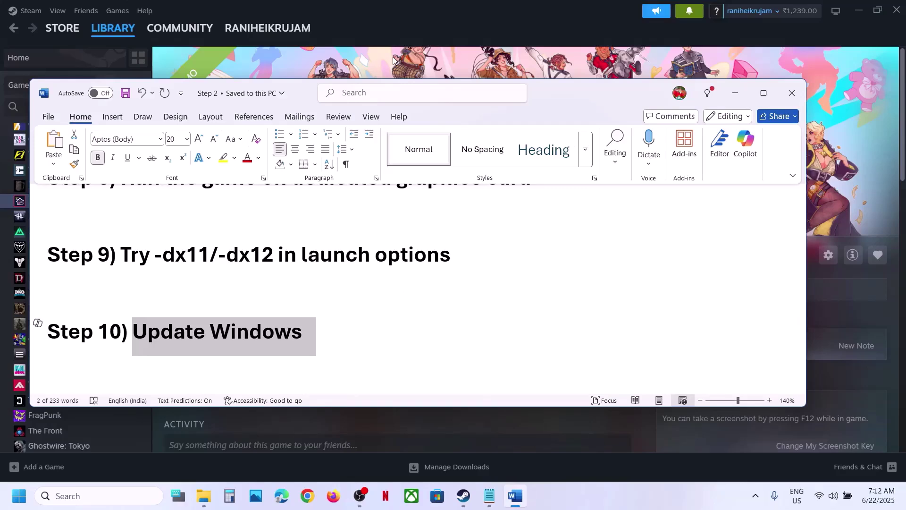
pyautogui.click(393, 59)
# Step: Check Windows Update, paused until 7/7/2025, view the restart options, and close Settings
pyautogui.press('super+i')
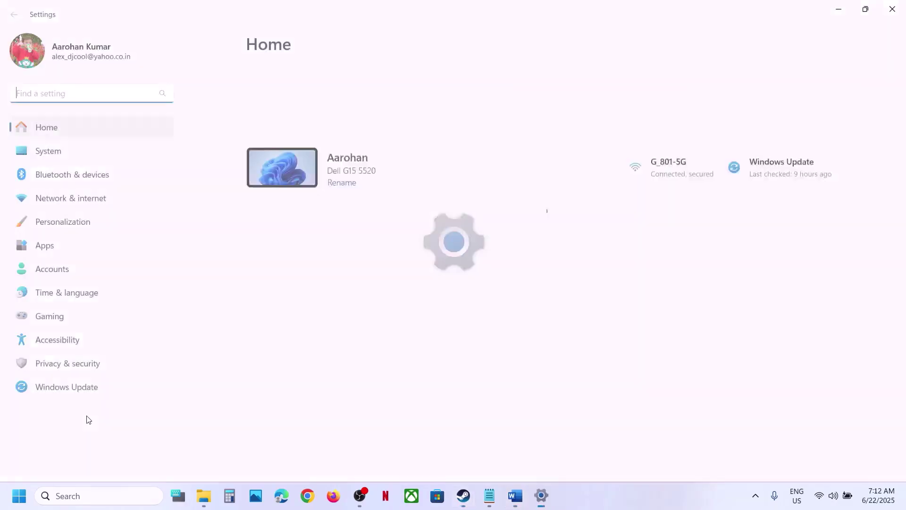
pyautogui.click(69, 388)
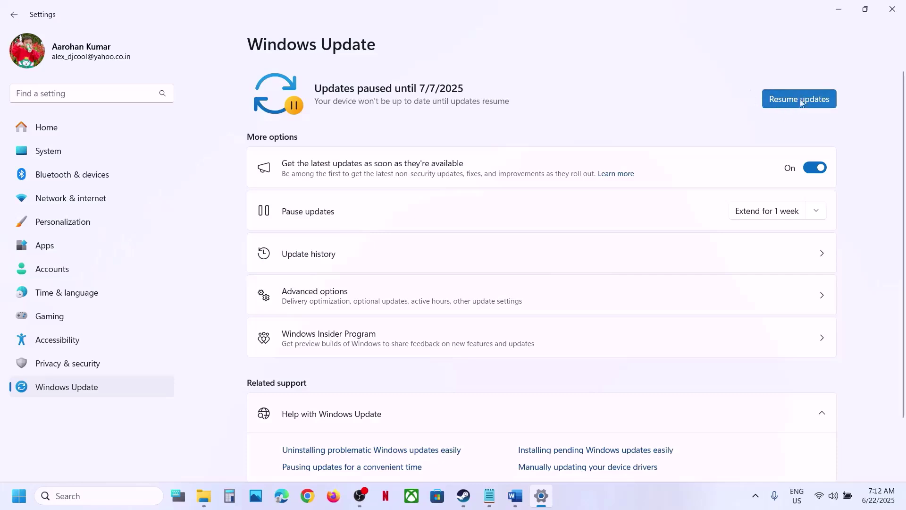
pyautogui.click(22, 498)
pyautogui.click(341, 455)
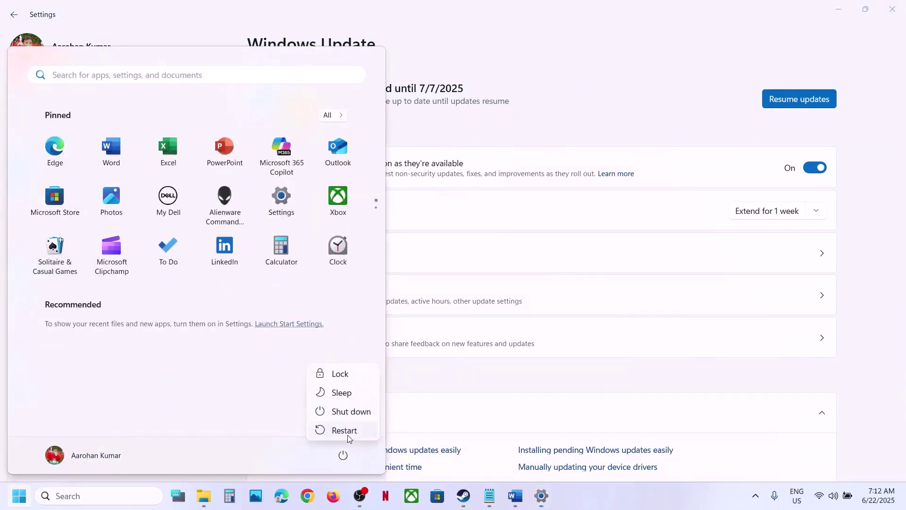
pyautogui.click(645, 73)
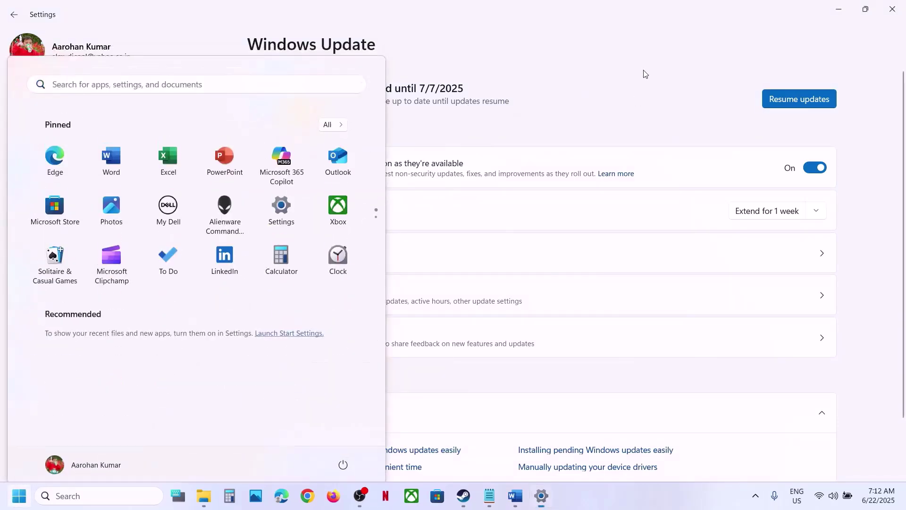
pyautogui.click(893, 9)
# Step: Load the Visual C++ redistributable URL from Step 11 of the guide in Chrome
pyautogui.click(515, 495)
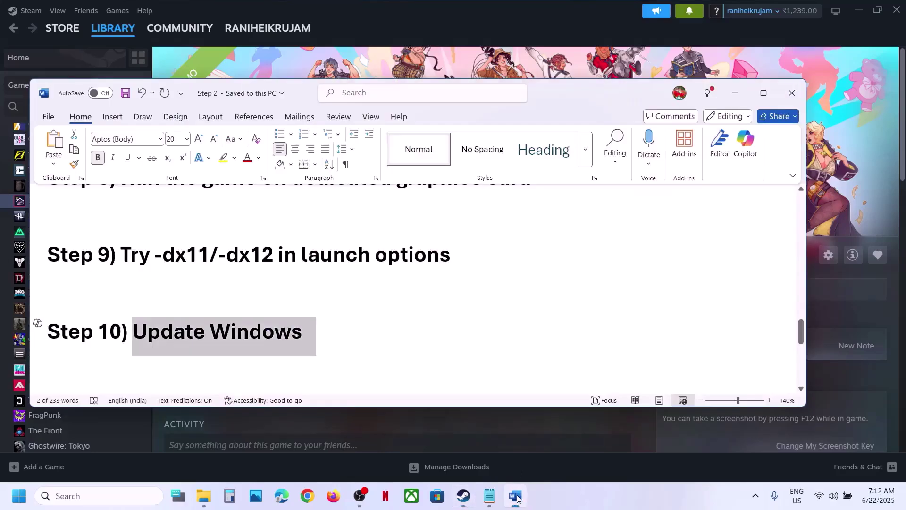
pyautogui.scroll(-2, 291, 312)
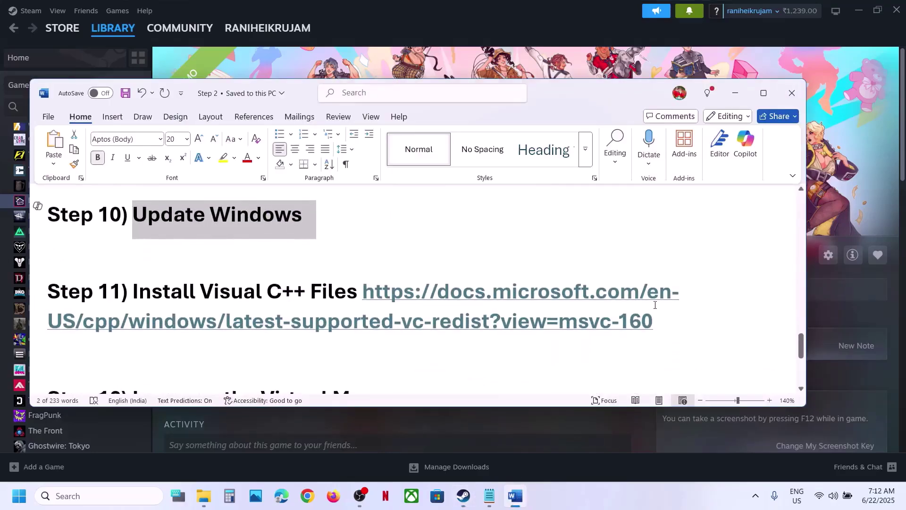
pyautogui.moveTo(658, 316); pyautogui.dragTo(362, 293)
pyautogui.hotkey('ctrl', 'c')
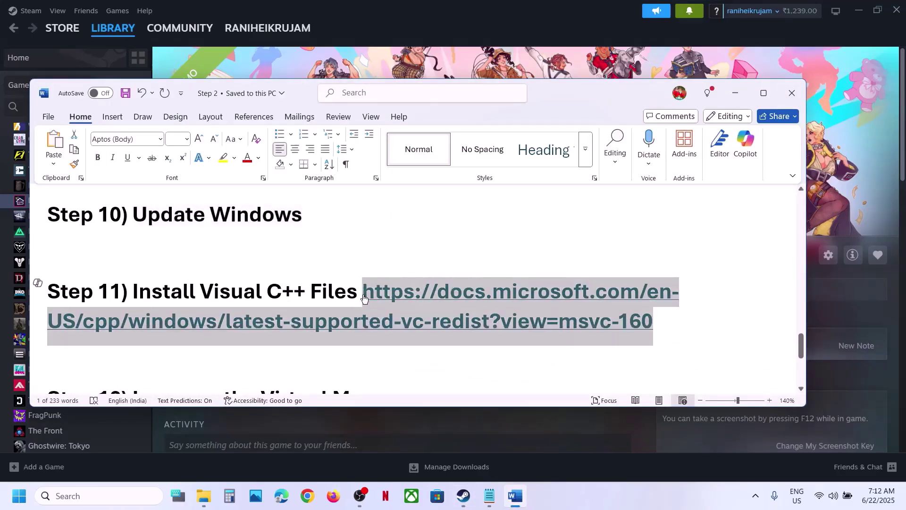
pyautogui.click(308, 496)
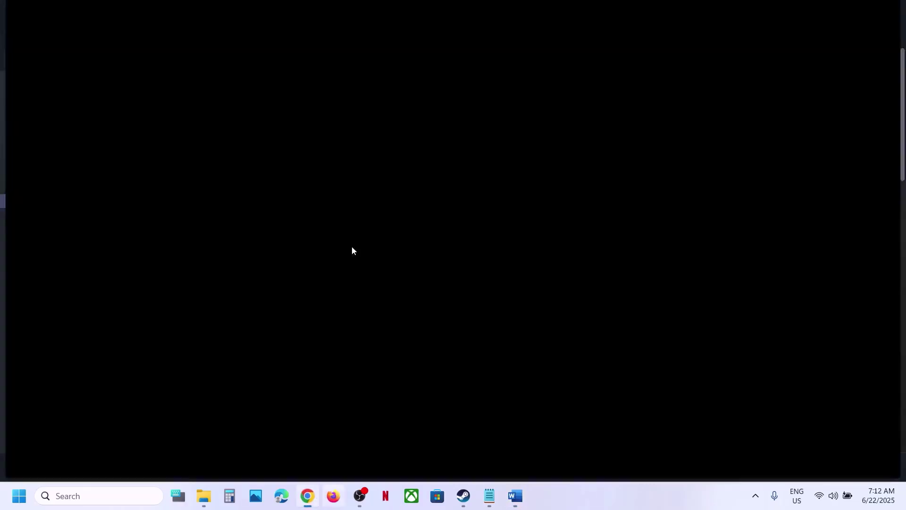
pyautogui.hotkey('ctrl', 'v')
pyautogui.press('Return')
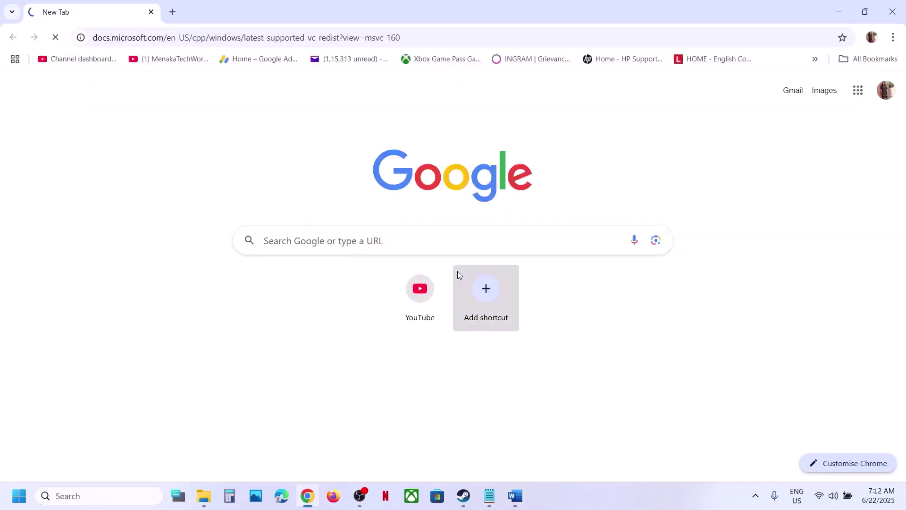
# Step: Scroll to the download links table and mark the X86 and X64 rows
pyautogui.scroll(-10, 458, 272)
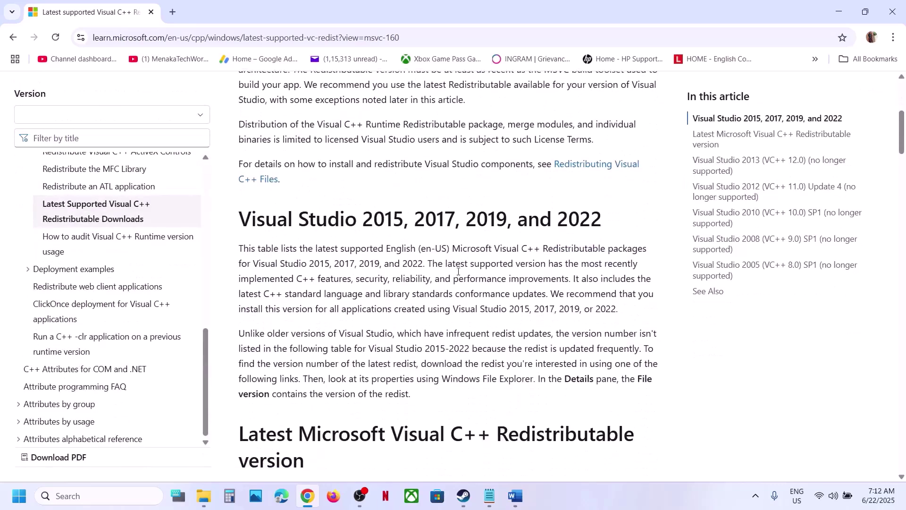
pyautogui.scroll(-4, 442, 272)
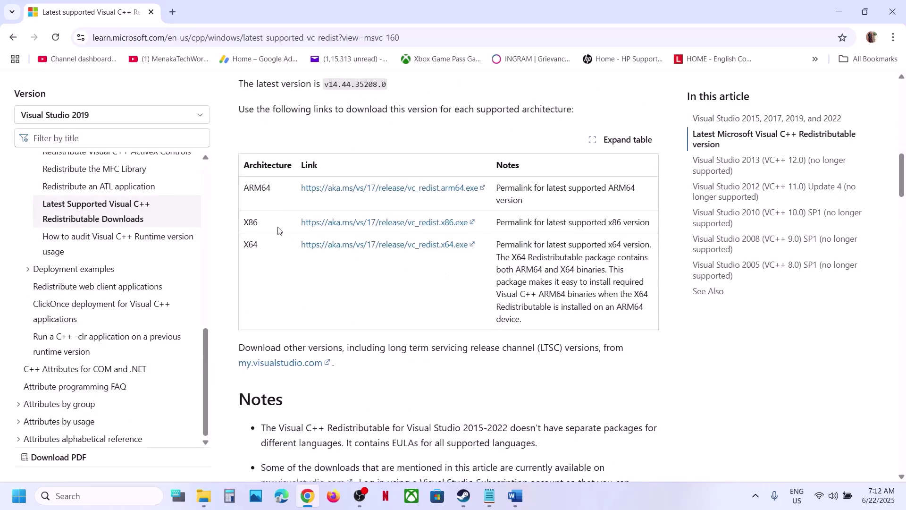
pyautogui.doubleClick(246, 221)
pyautogui.doubleClick(250, 245)
pyautogui.doubleClick(250, 222)
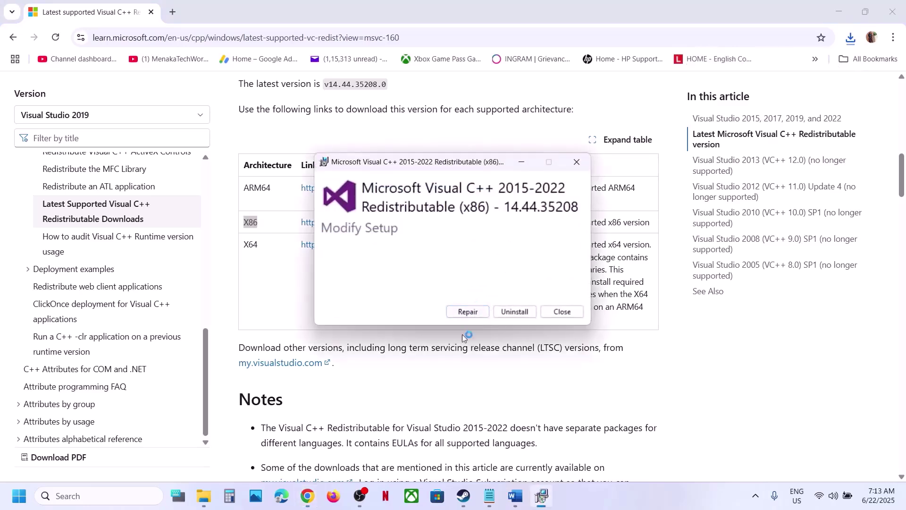
# Step: Repair the x86 Visual C++ 2015-2022 redistributable and launch the downloaded x64 installer
pyautogui.click(467, 312)
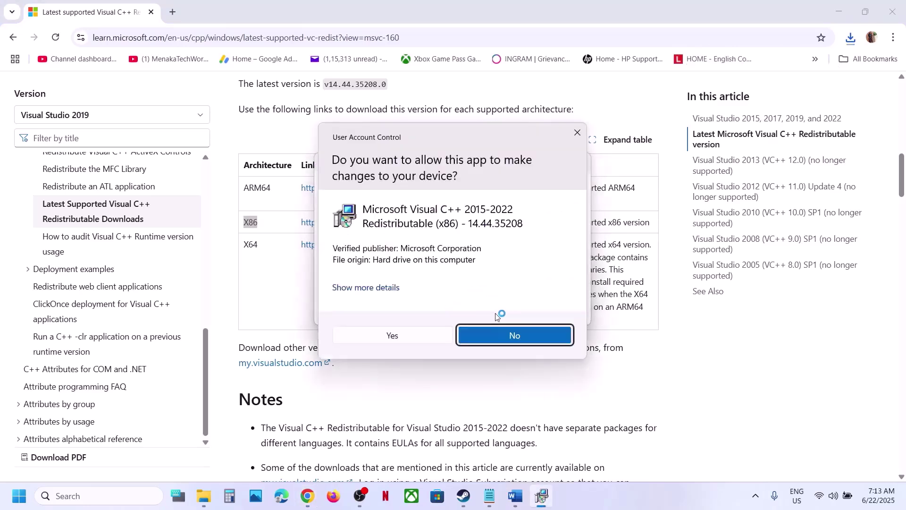
pyautogui.click(424, 334)
pyautogui.doubleClick(253, 246)
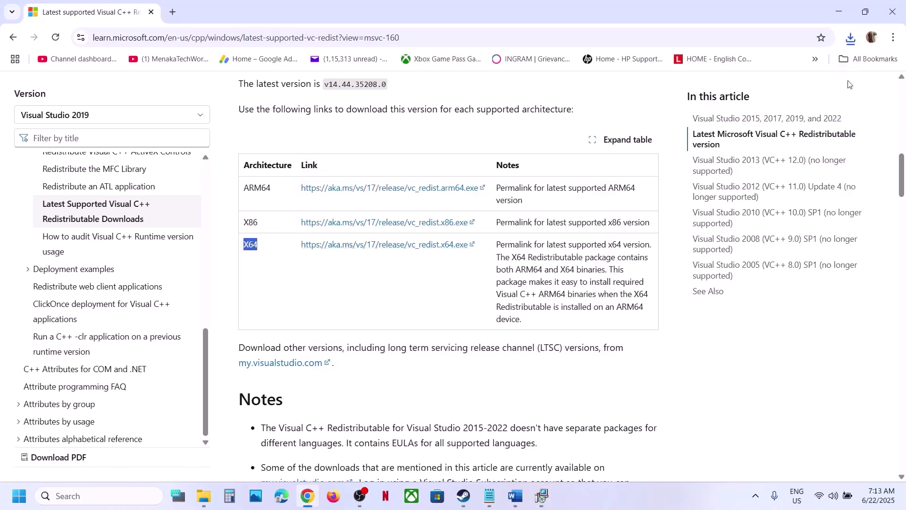
pyautogui.click(849, 40)
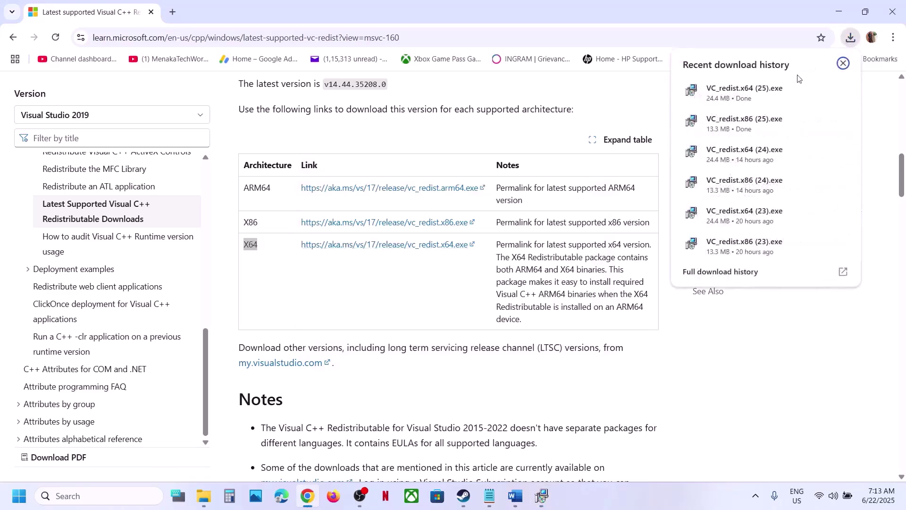
pyautogui.click(778, 94)
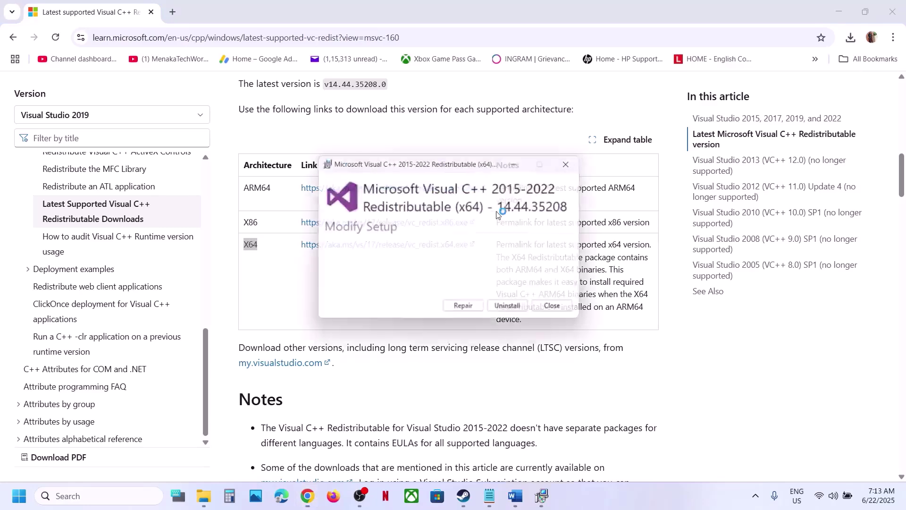
# Step: Repair the x64 redistributable, close both success windows, and view restart options without restarting
pyautogui.click(473, 311)
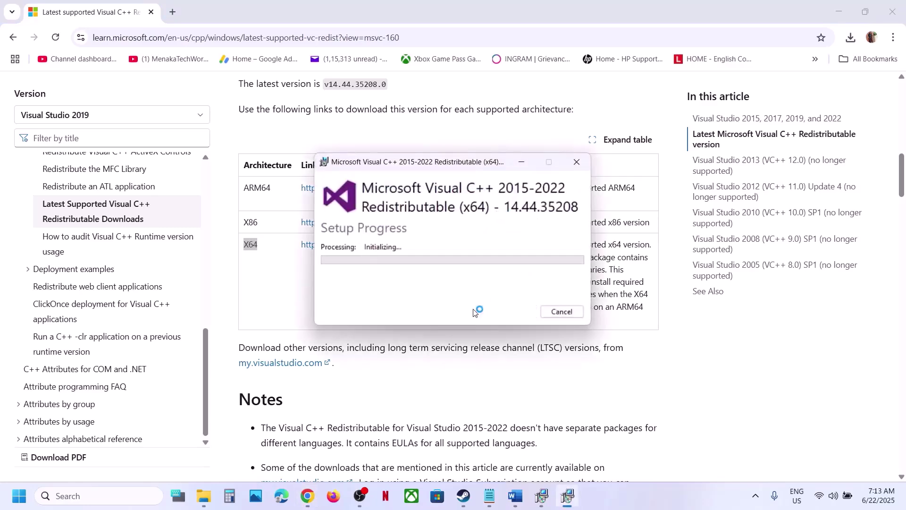
pyautogui.click(416, 336)
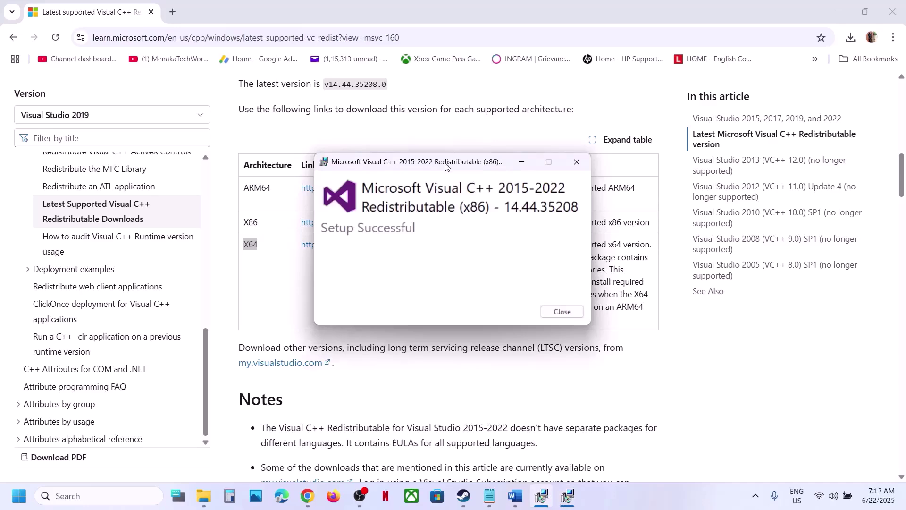
pyautogui.moveTo(446, 166); pyautogui.dragTo(687, 241)
pyautogui.click(452, 266)
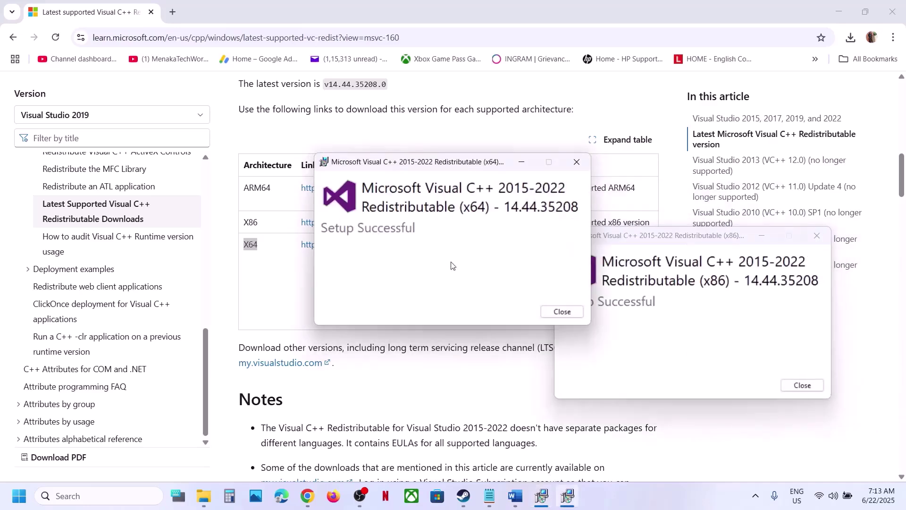
pyautogui.click(561, 313)
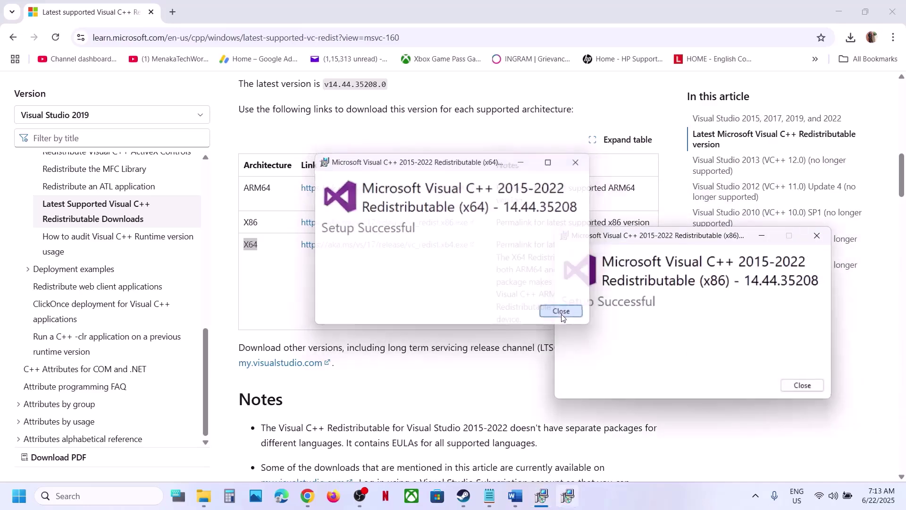
pyautogui.click(803, 386)
pyautogui.click(18, 498)
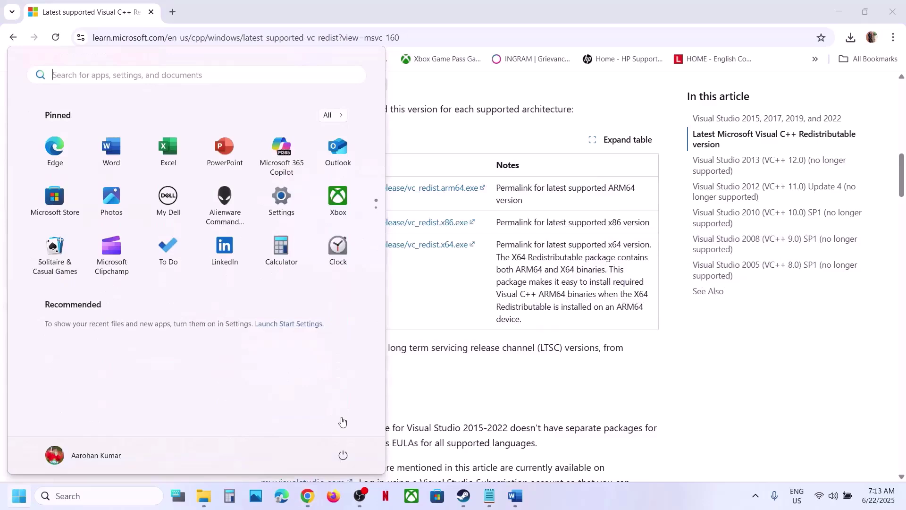
pyautogui.click(343, 455)
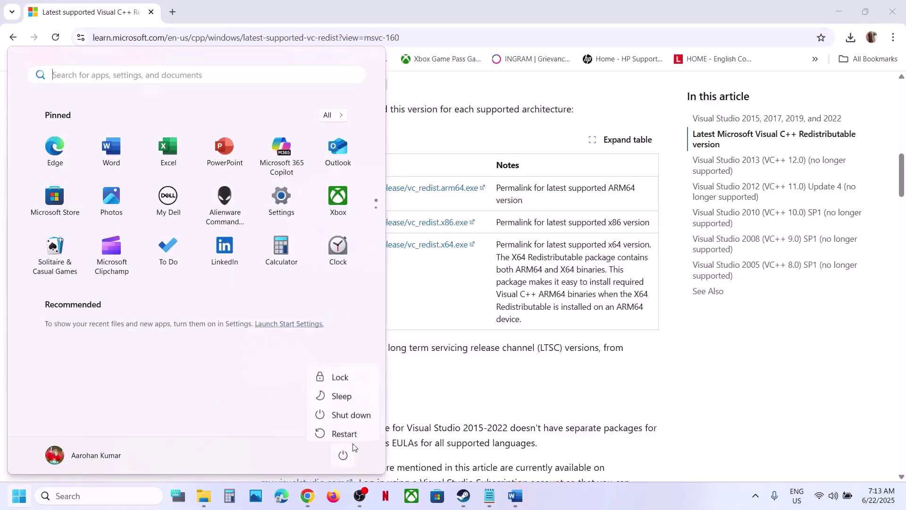
pyautogui.click(464, 496)
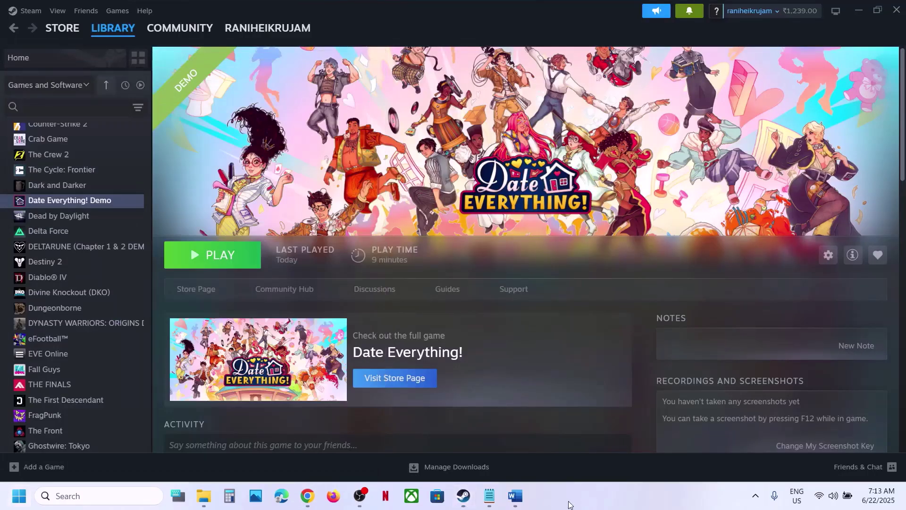
# Step: Copy the 'View Advanced system settings' line from the Increase the Virtual Memory notes in Word
pyautogui.click(515, 495)
pyautogui.scroll(-3, 364, 268)
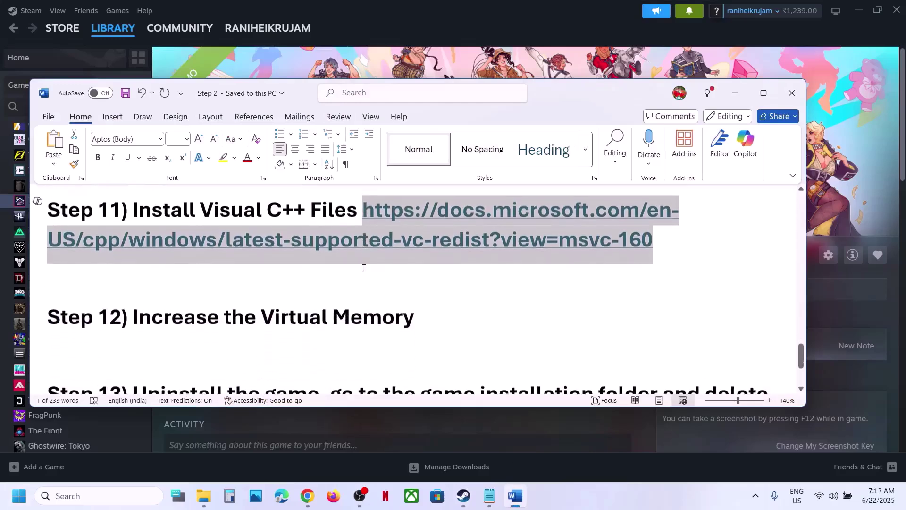
pyautogui.moveTo(171, 319); pyautogui.dragTo(416, 315)
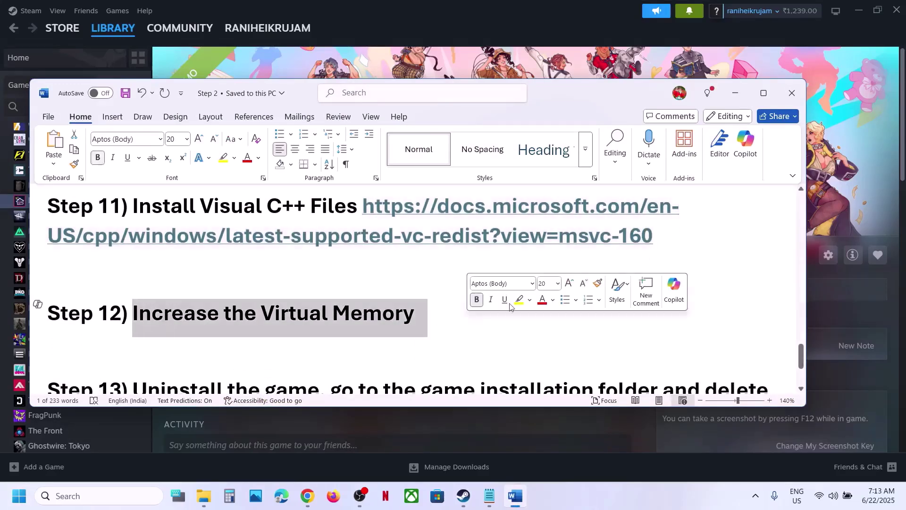
pyautogui.click(834, 212)
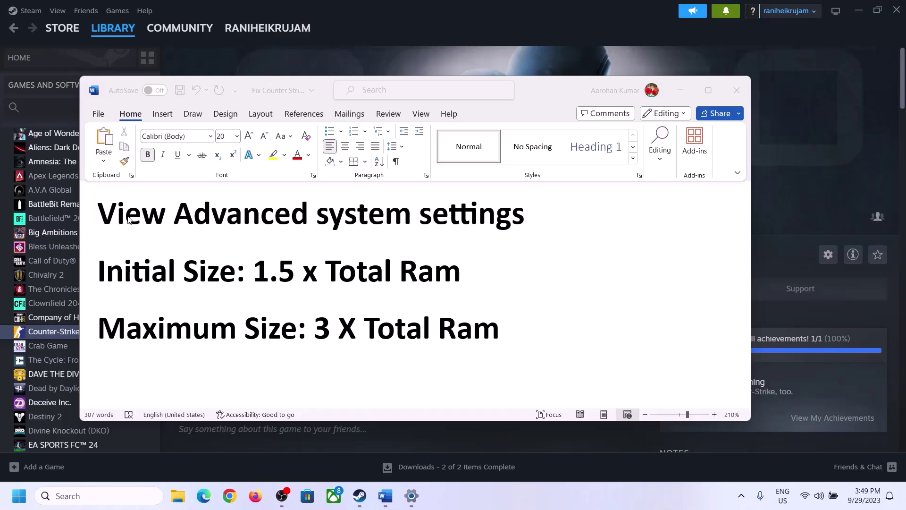
pyautogui.moveTo(128, 219); pyautogui.dragTo(489, 236)
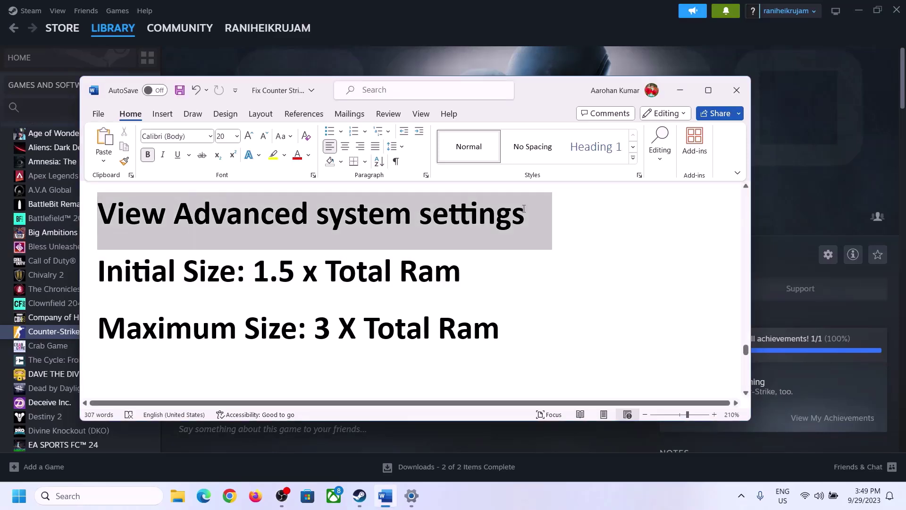
pyautogui.hotkey('ctrl', 'c')
# Step: Search Windows for 'View advanced system settings' and open System Properties
pyautogui.click(109, 491)
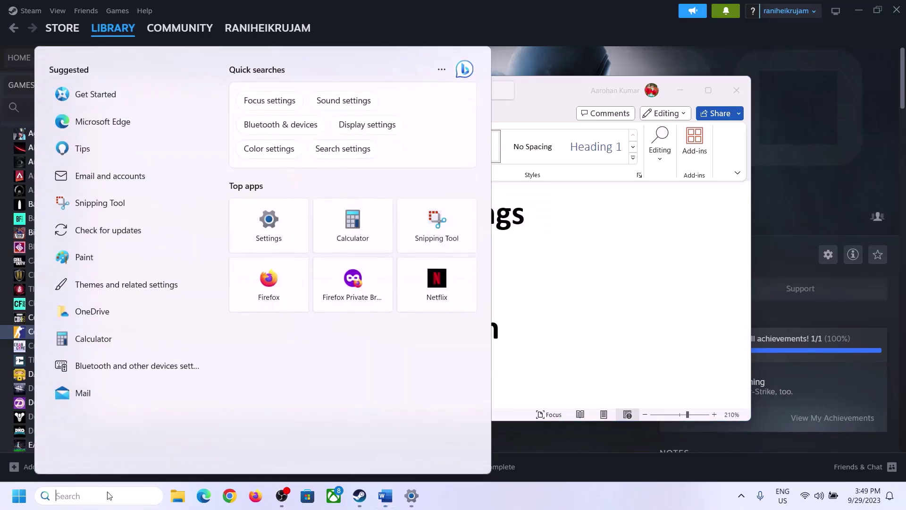
pyautogui.hotkey('ctrl', 'v')
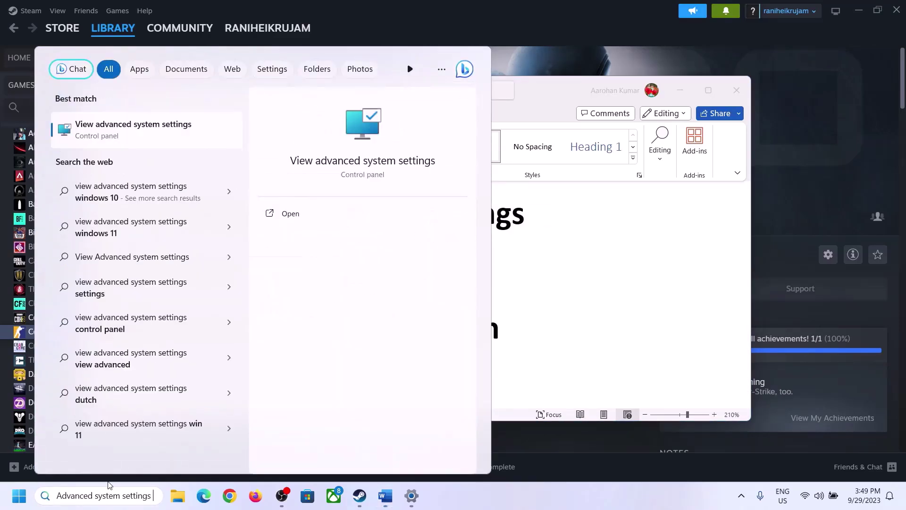
pyautogui.click(127, 137)
pyautogui.moveTo(189, 93); pyautogui.dragTo(405, 164)
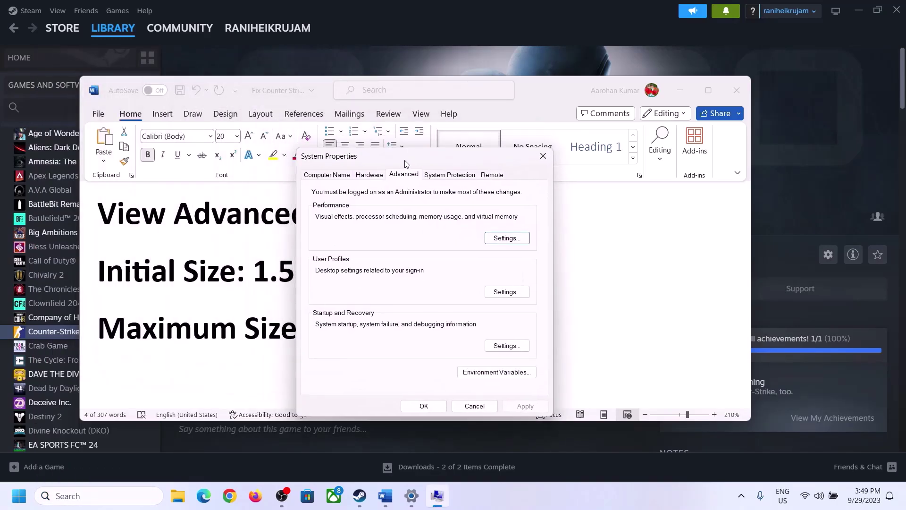
# Step: In Virtual Memory, turn off automatic paging file management and choose Custom size for C:
pyautogui.click(507, 239)
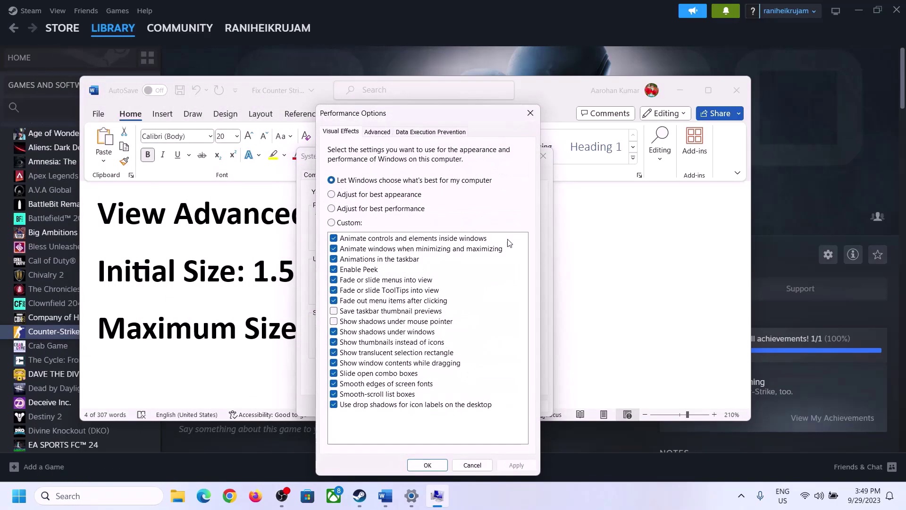
pyautogui.click(381, 133)
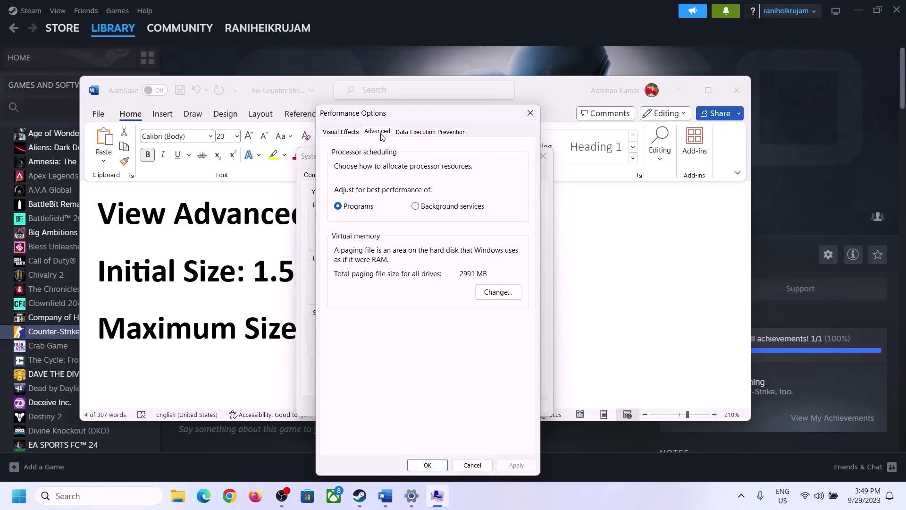
pyautogui.click(501, 291)
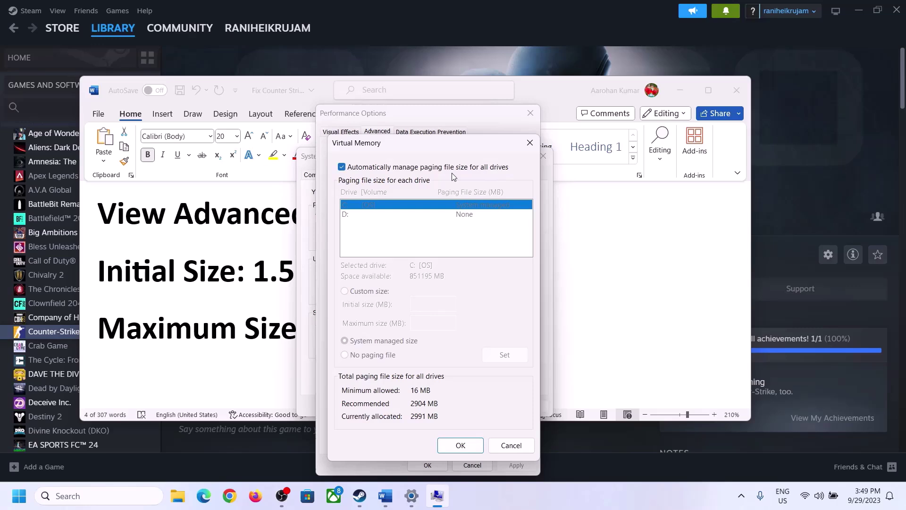
pyautogui.click(341, 167)
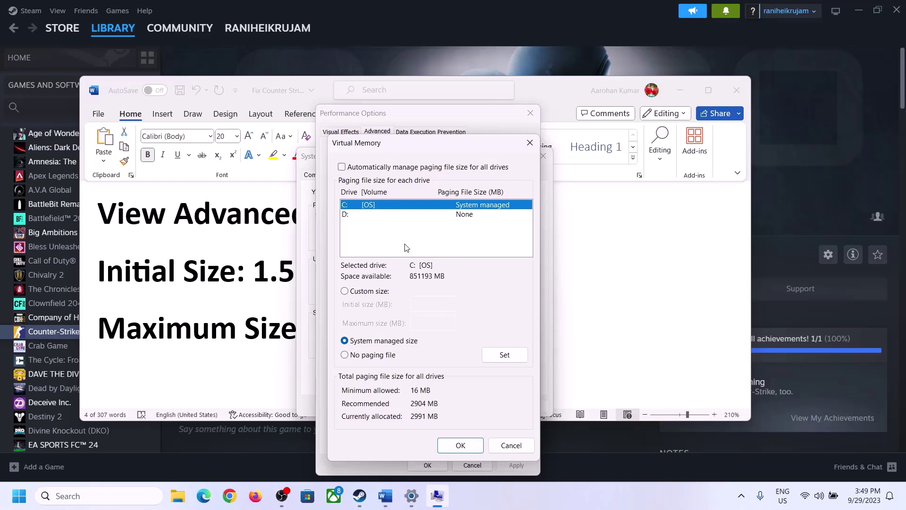
pyautogui.click(346, 291)
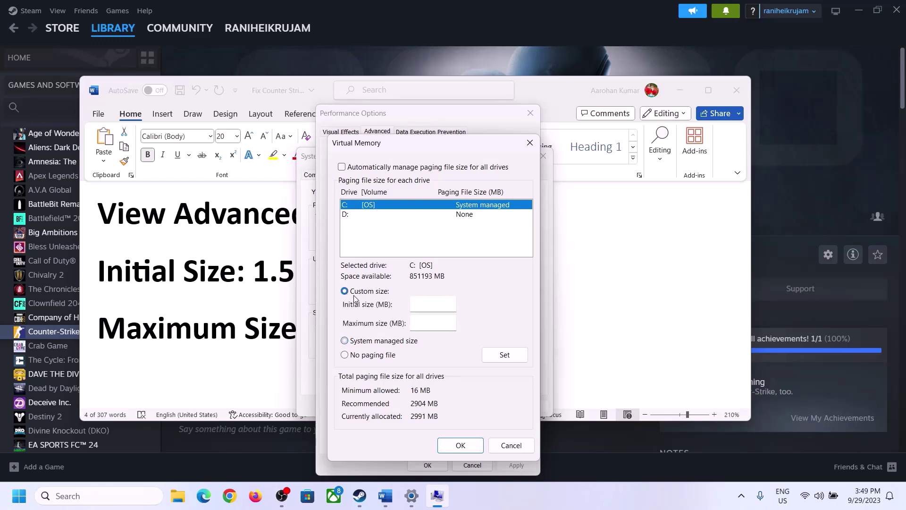
# Step: Select the initial size field, then select the '1.5 x Total Ram' rule in the Word notes
pyautogui.click(434, 304)
pyautogui.click(266, 279)
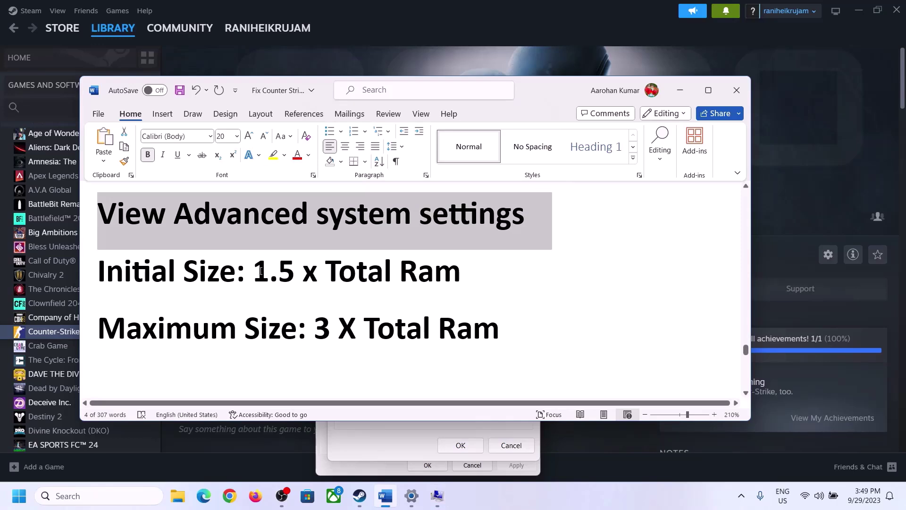
pyautogui.moveTo(260, 272); pyautogui.dragTo(420, 282)
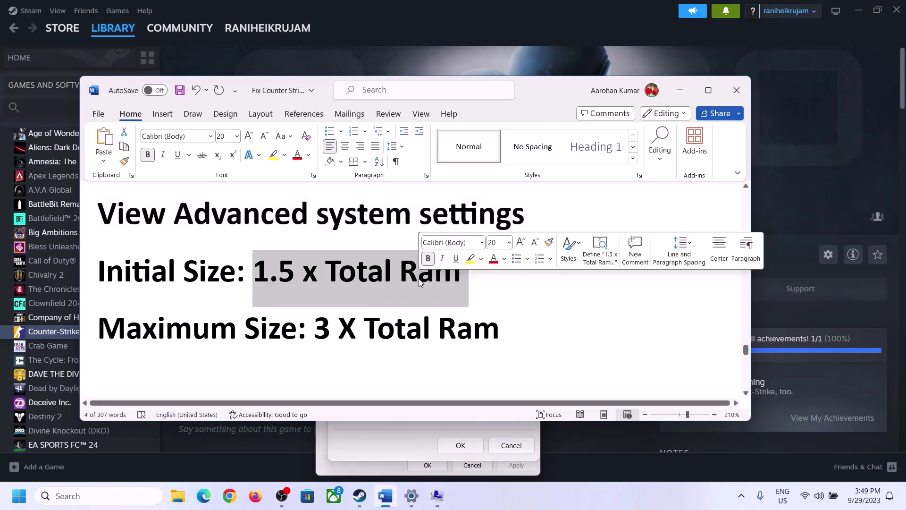